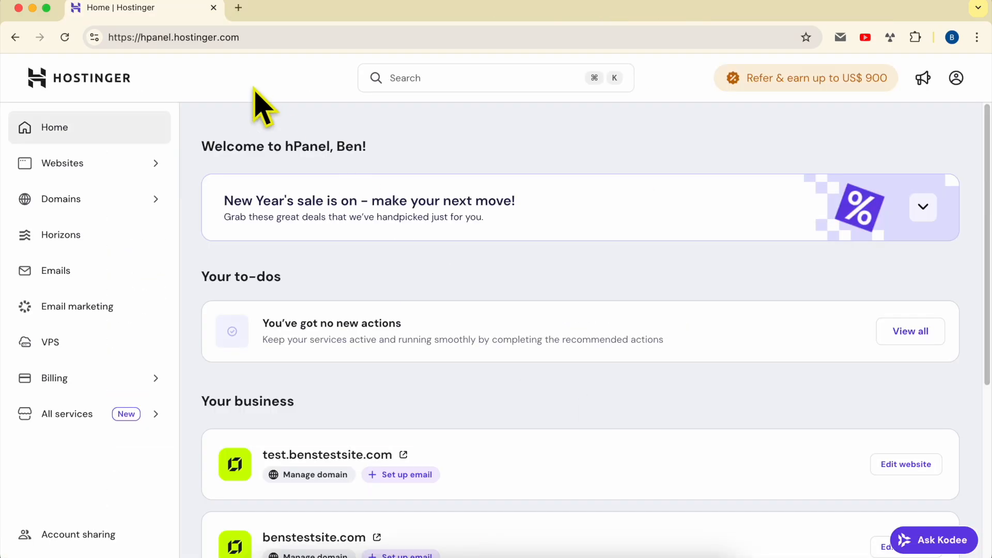
Open the websites list and look through the existing sites in the Business plan.
drag(140, 38, 333, 35)
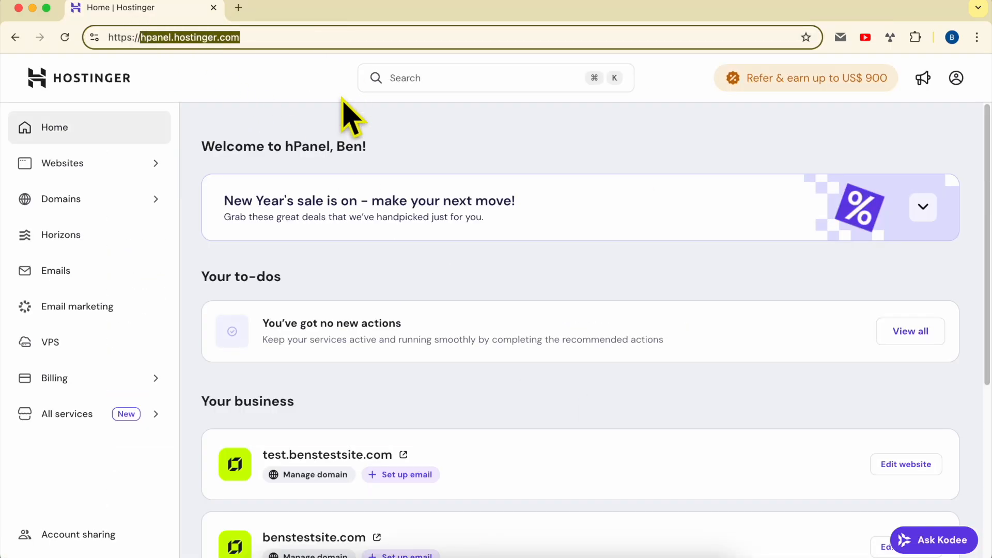
click(380, 115)
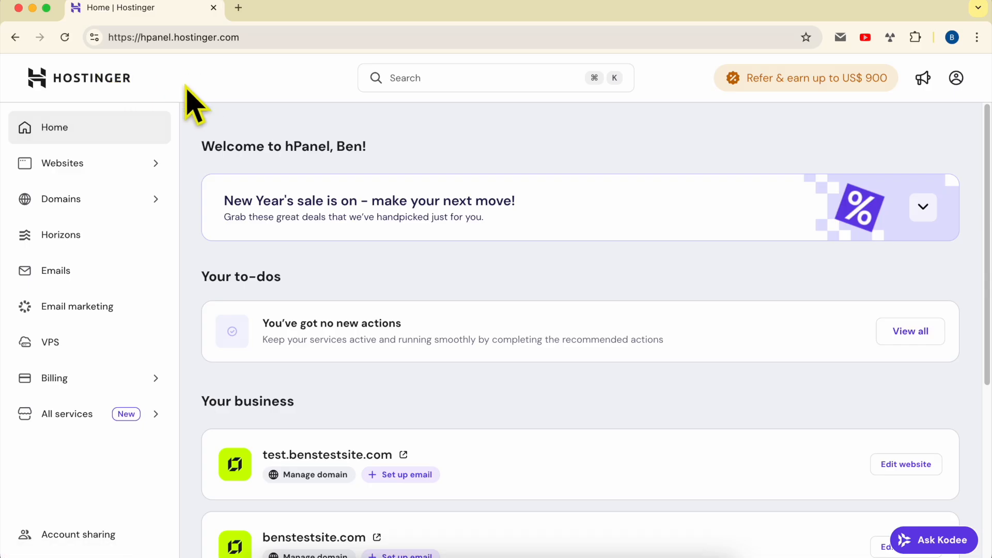
click(100, 182)
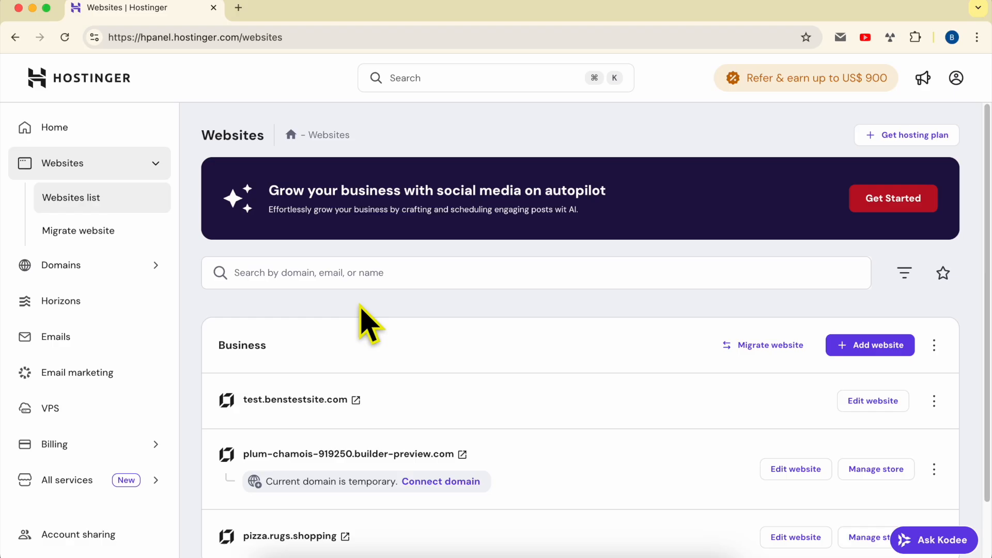
scroll(494, 509, down, 2)
drag(487, 498, 223, 307)
click(459, 312)
scroll(504, 326, up, 2)
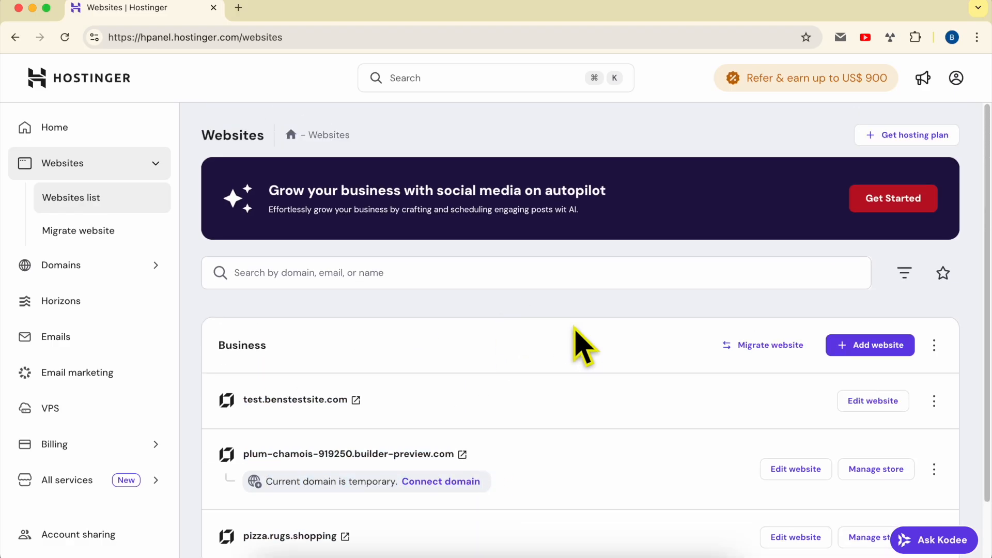
Add a new website to the Business plan using Hostinger Website Builder.
click(862, 347)
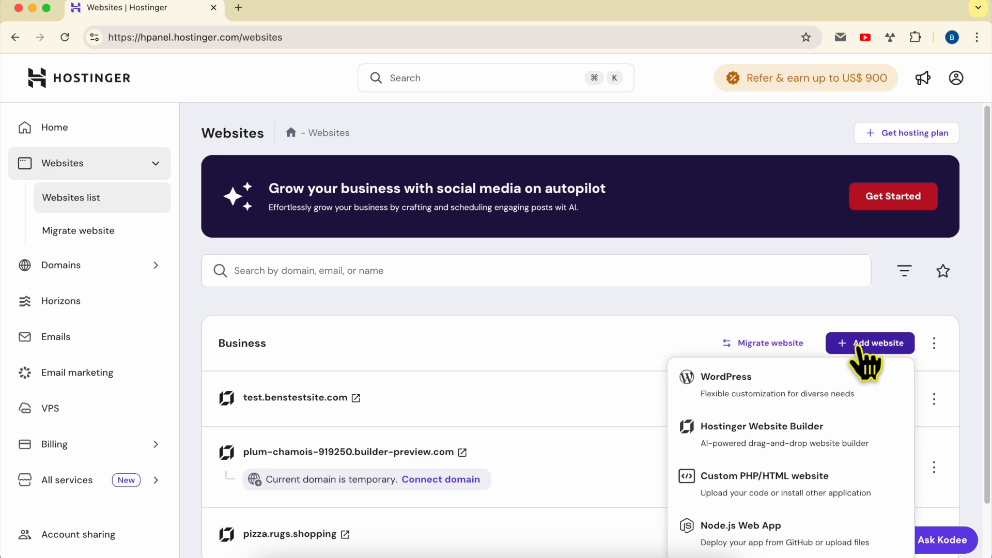
scroll(866, 361, down, 1)
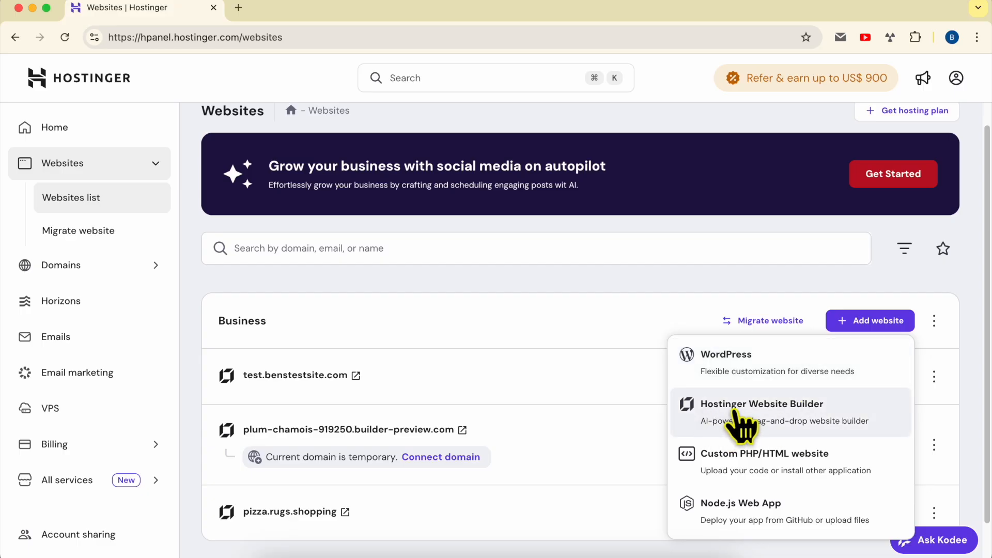
click(808, 416)
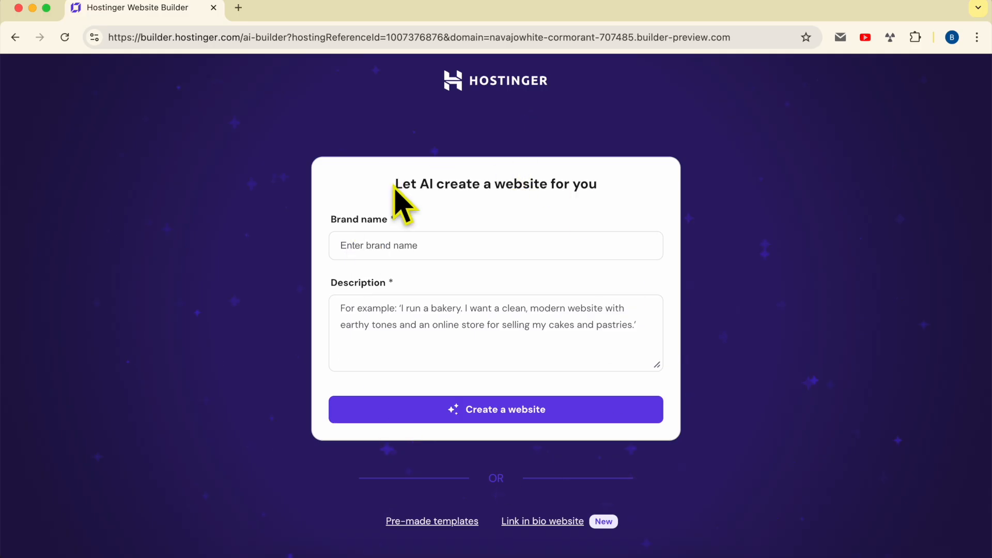
drag(393, 187, 607, 193)
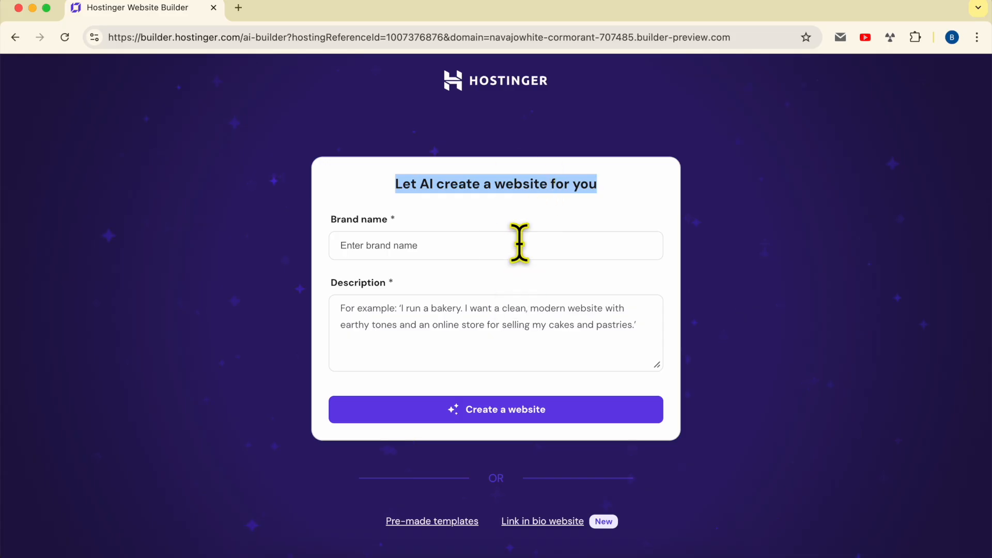
click(493, 219)
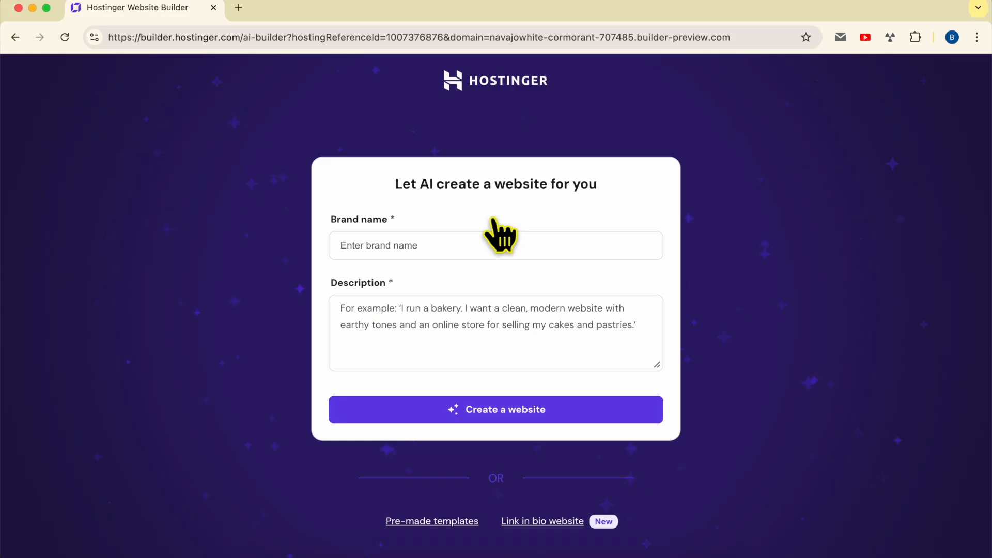
Open the gallery of pre-made templates instead of the AI website creation form.
click(454, 522)
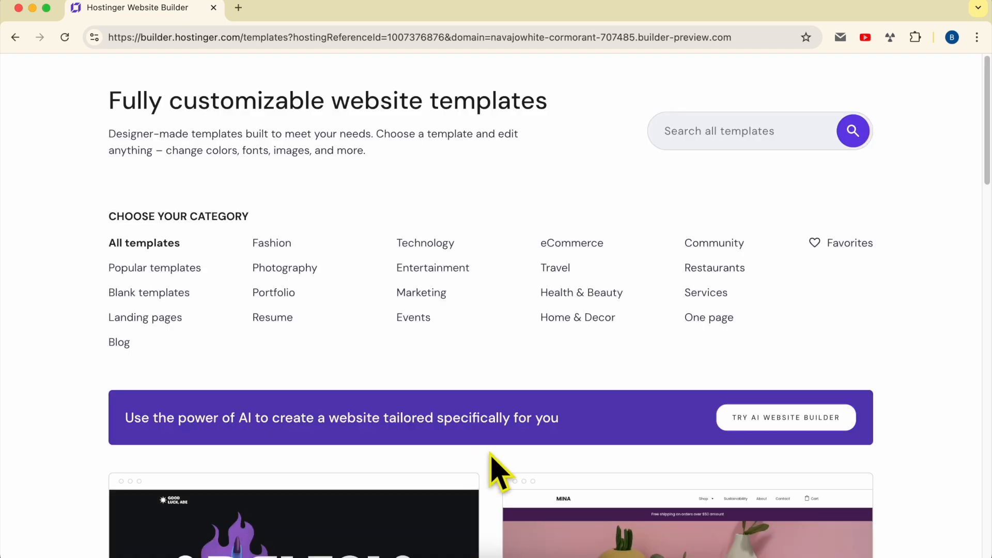
scroll(490, 452, down, 3)
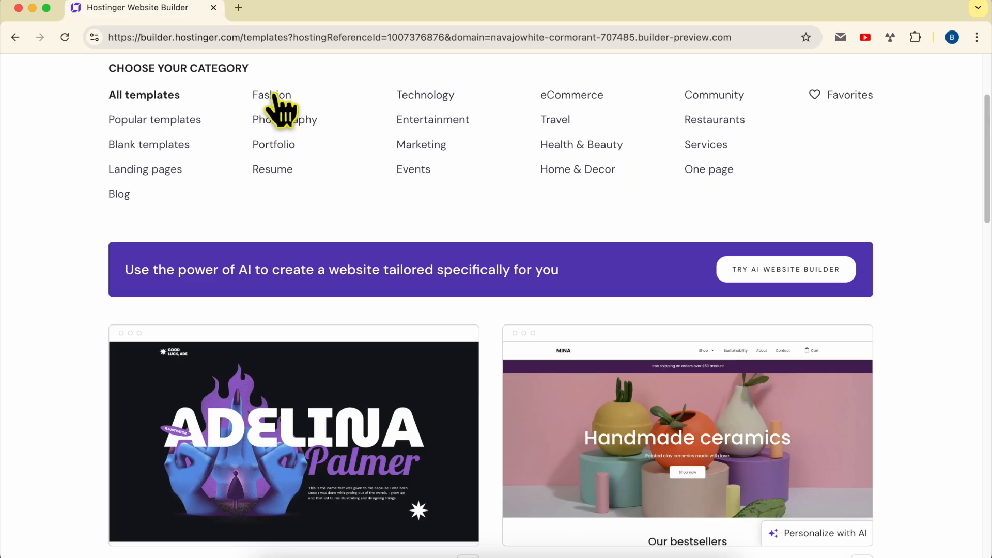
scroll(922, 274, down, 1)
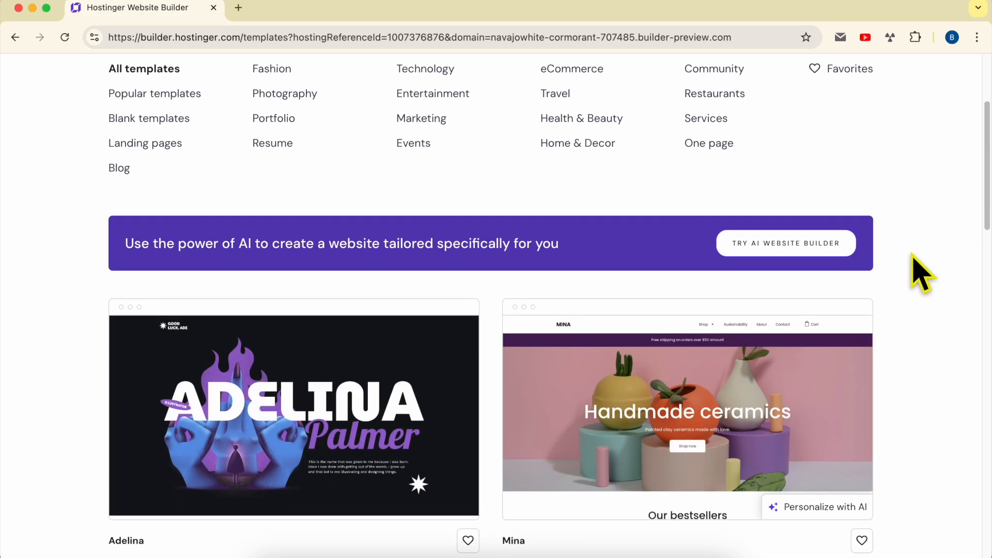
Browse the eCommerce, Technology and Community template categories and return to all templates.
scroll(922, 274, up, 5)
click(593, 244)
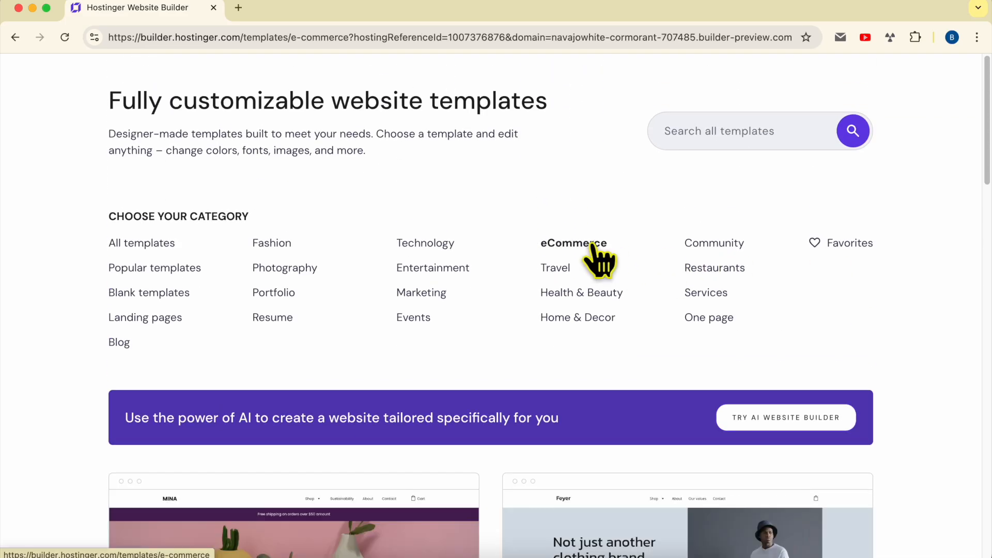
scroll(596, 259, down, 6)
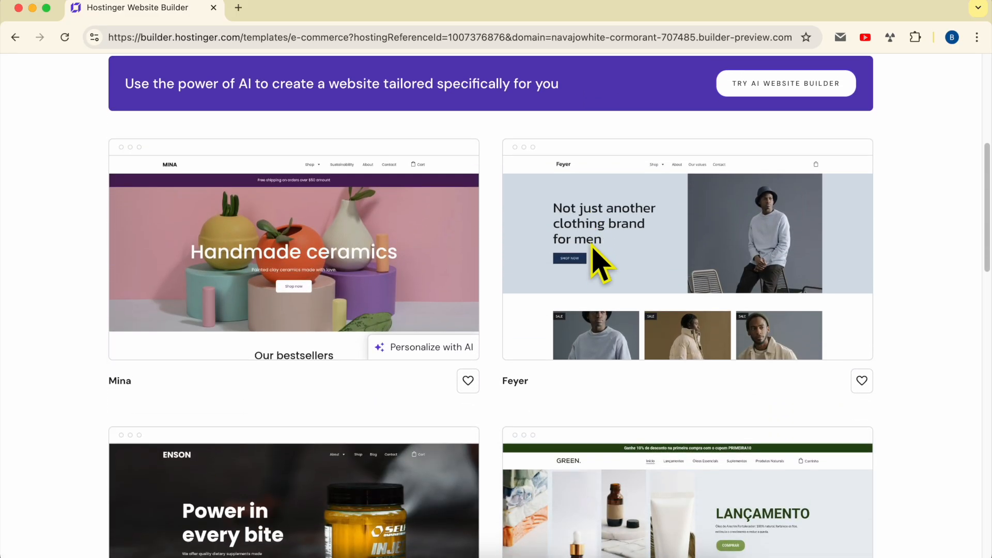
scroll(413, 230, up, 6)
click(421, 245)
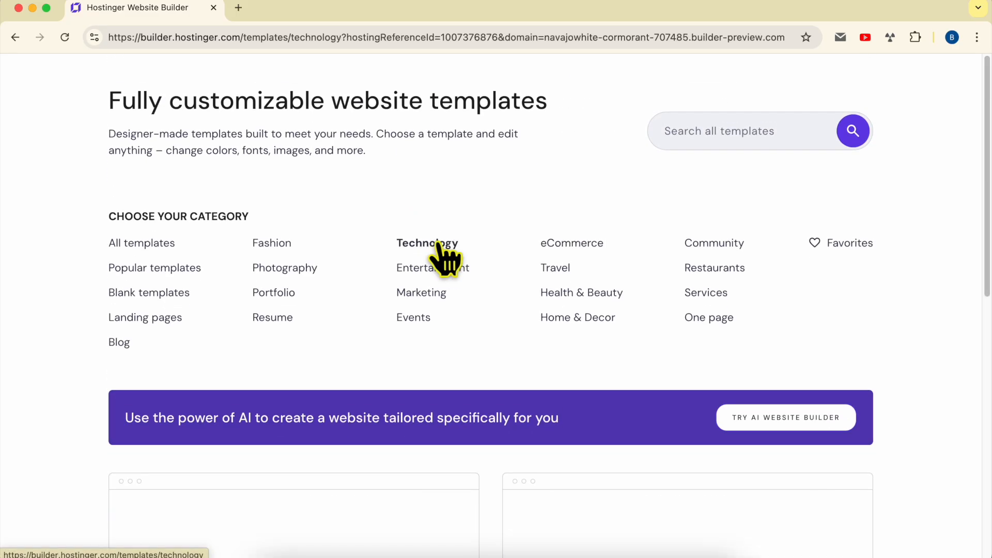
click(706, 246)
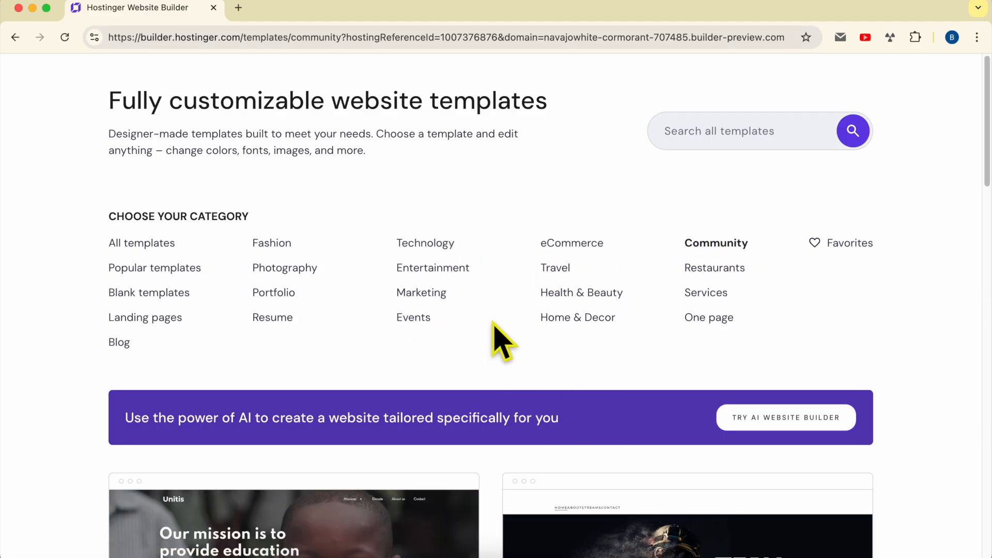
click(139, 247)
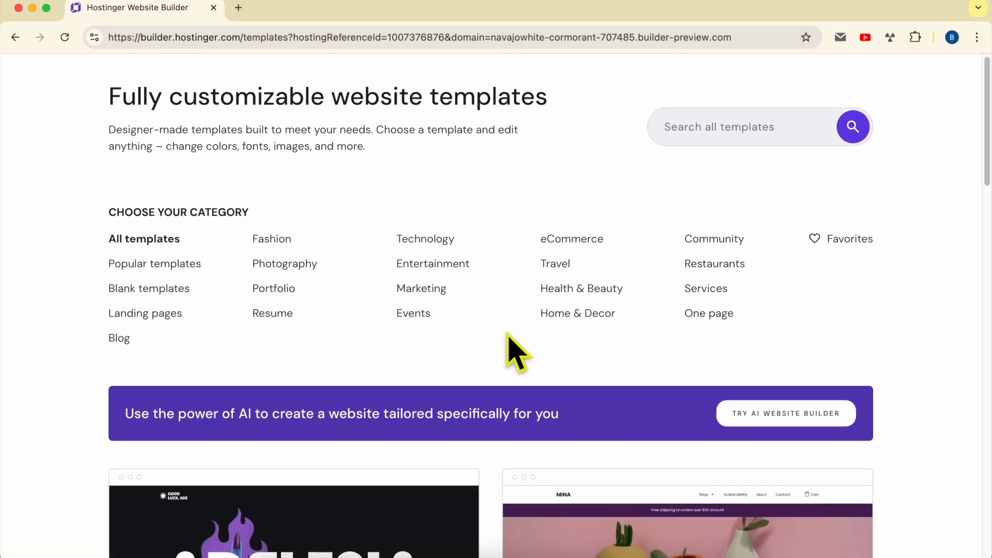
Preview the Mina template and look through its homepage in desktop view.
scroll(507, 343, down, 3)
scroll(501, 360, down, 1)
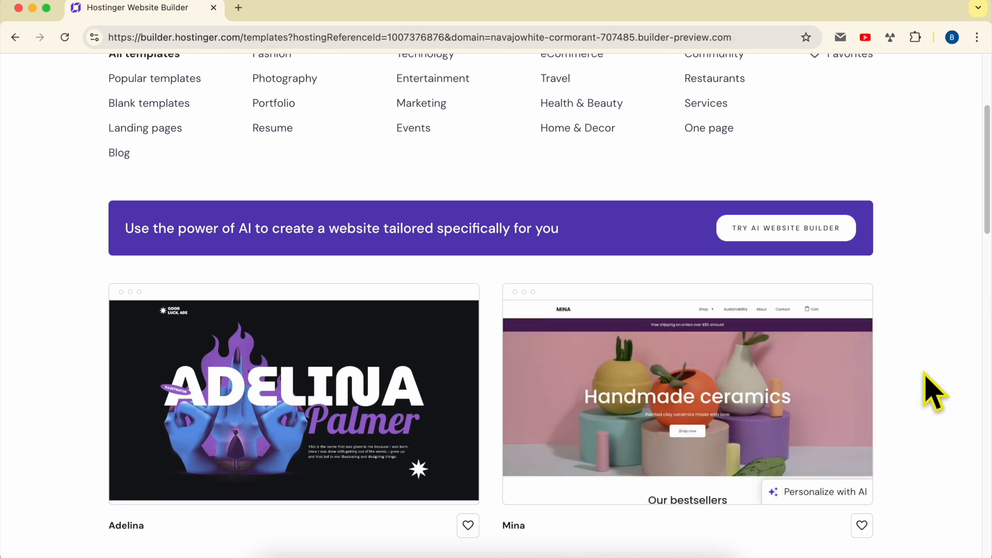
mouse_move(693, 374)
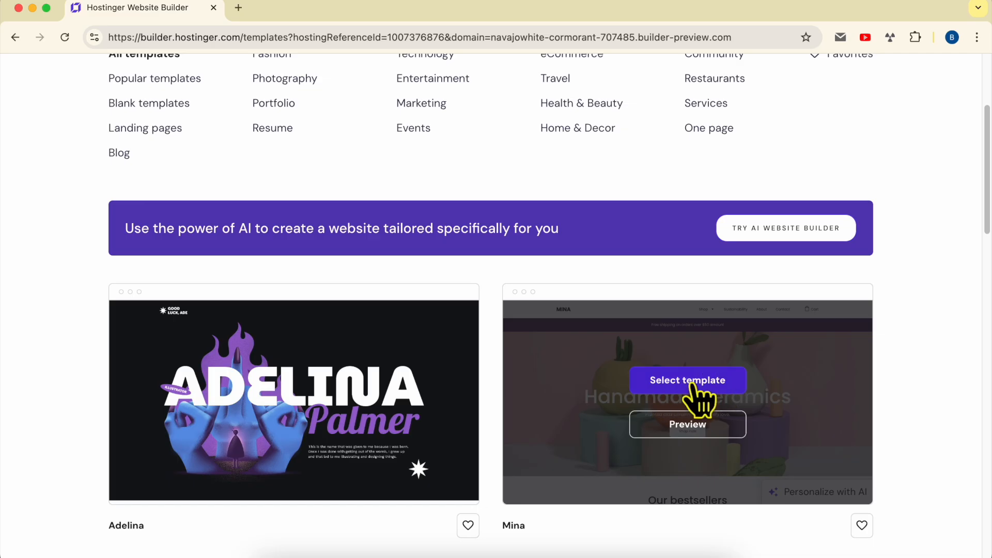
click(690, 428)
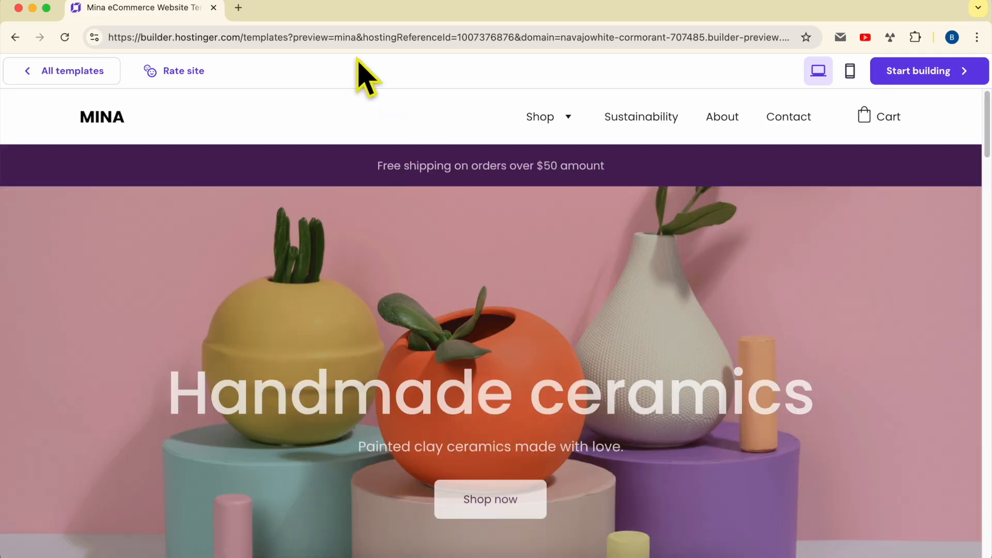
scroll(466, 302, down, 10)
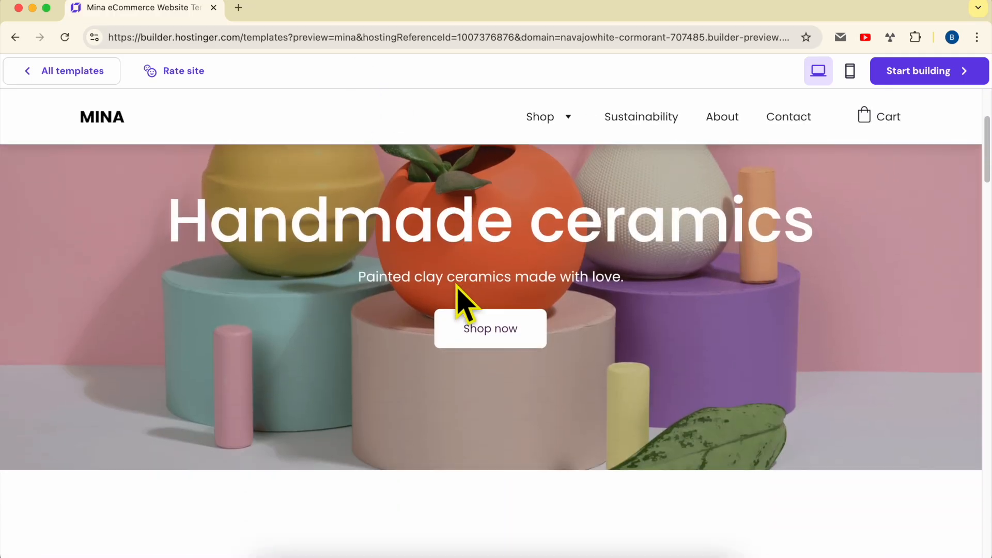
scroll(459, 297, down, 15)
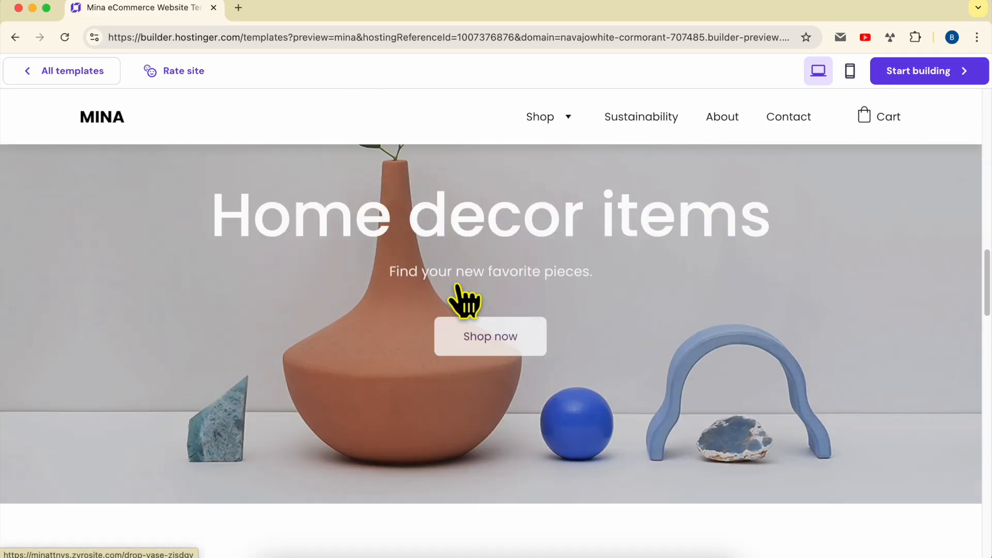
scroll(458, 285, down, 7)
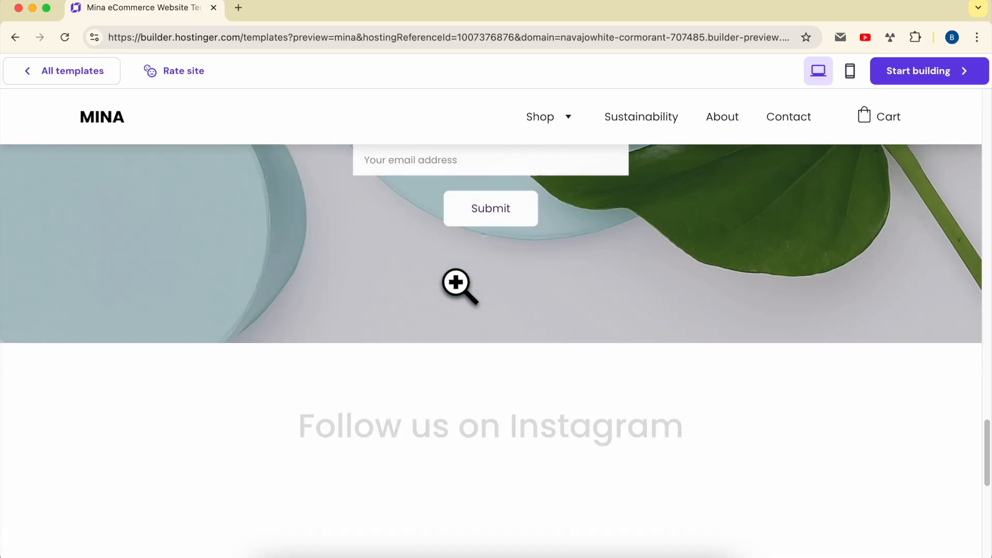
Check the Mina template's homepage in mobile view and switch the preview back to desktop.
scroll(746, 184, up, 2)
click(849, 75)
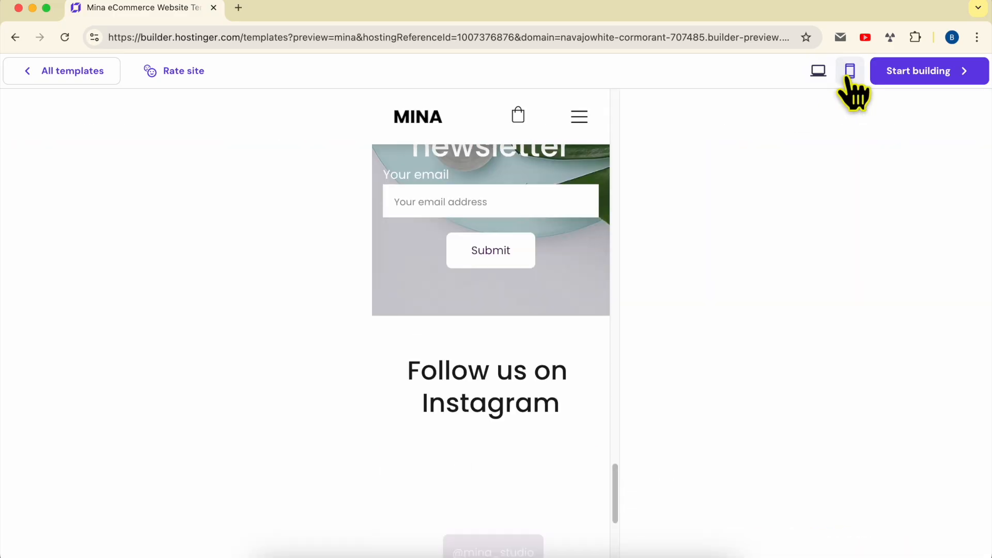
scroll(539, 258, up, 20)
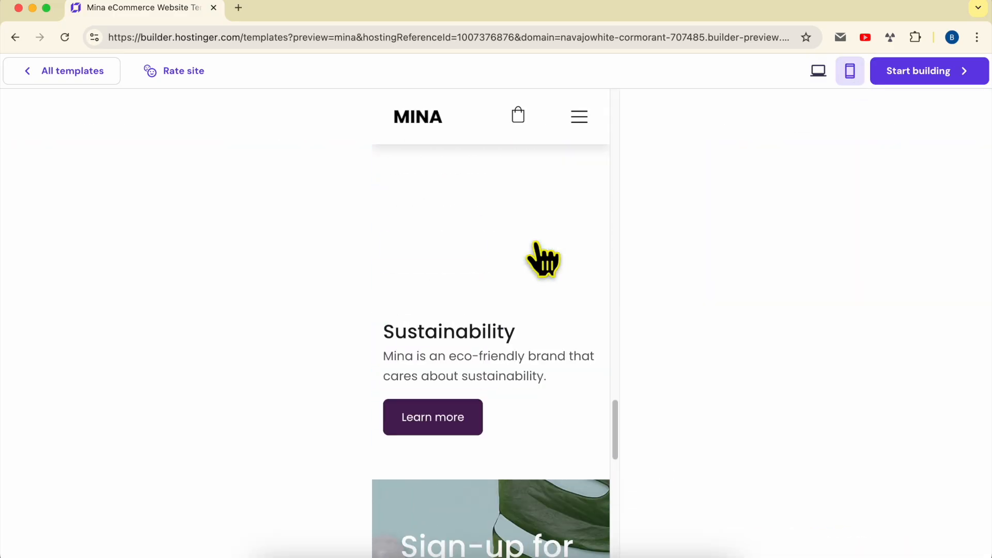
scroll(537, 259, up, 10)
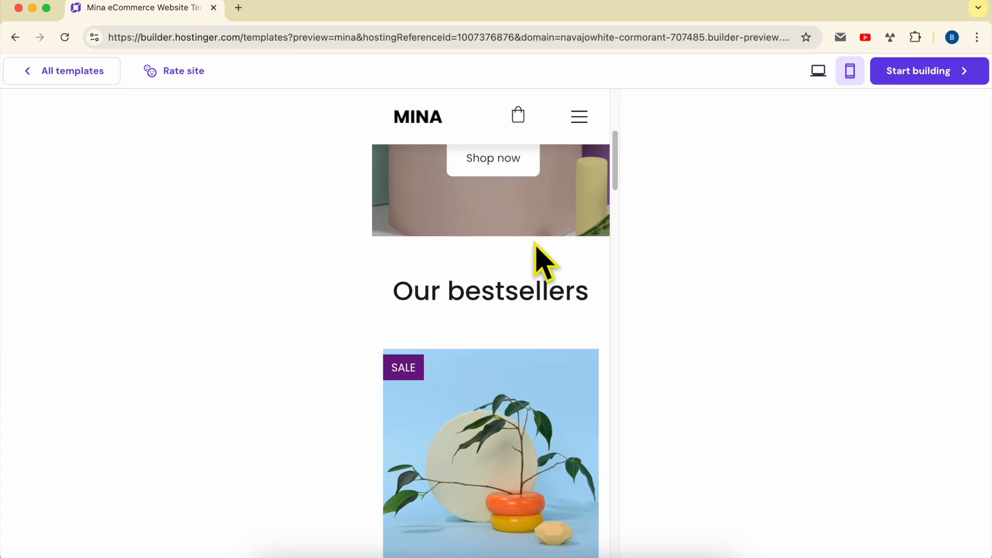
click(818, 71)
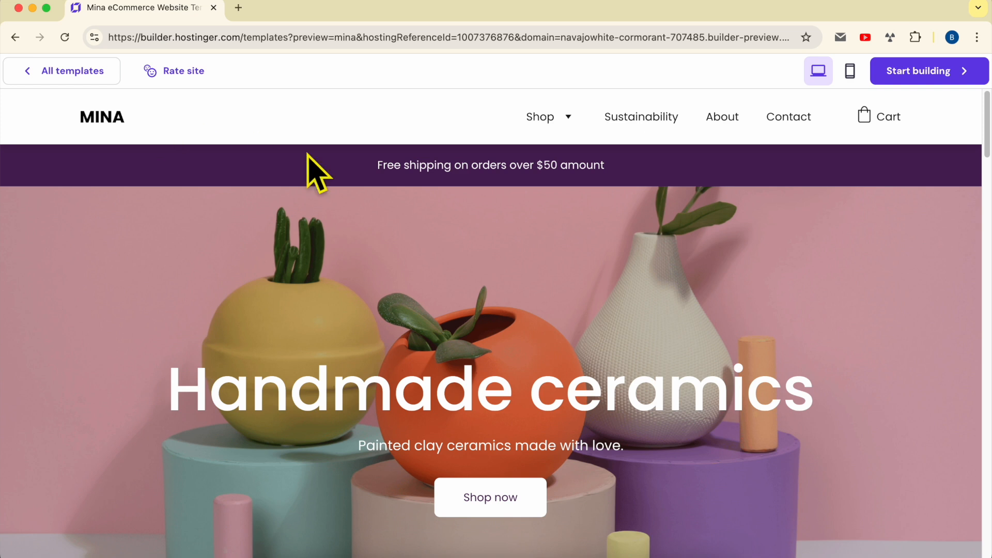
Leave the preview for the template gallery and select the Mina template.
click(40, 73)
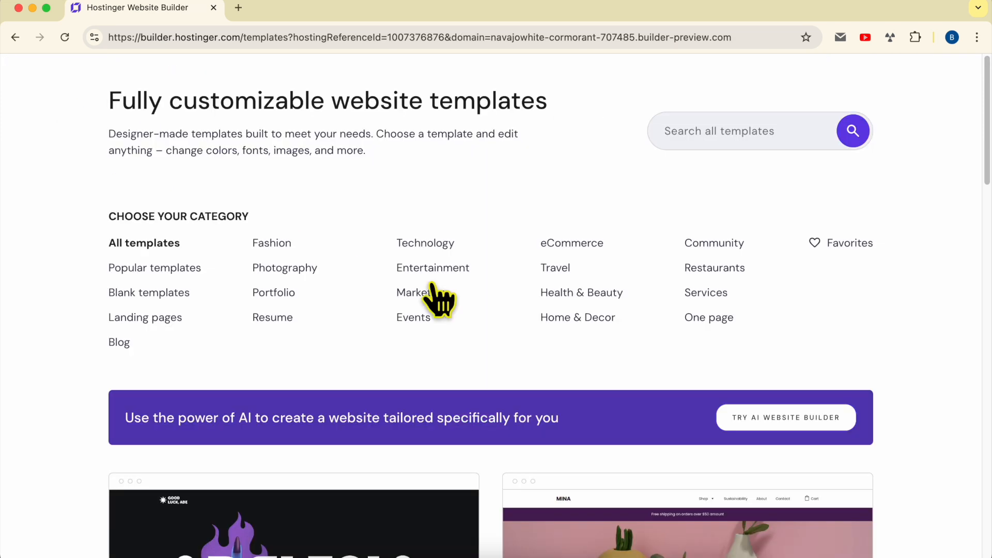
scroll(454, 315, down, 2)
scroll(432, 299, up, 1)
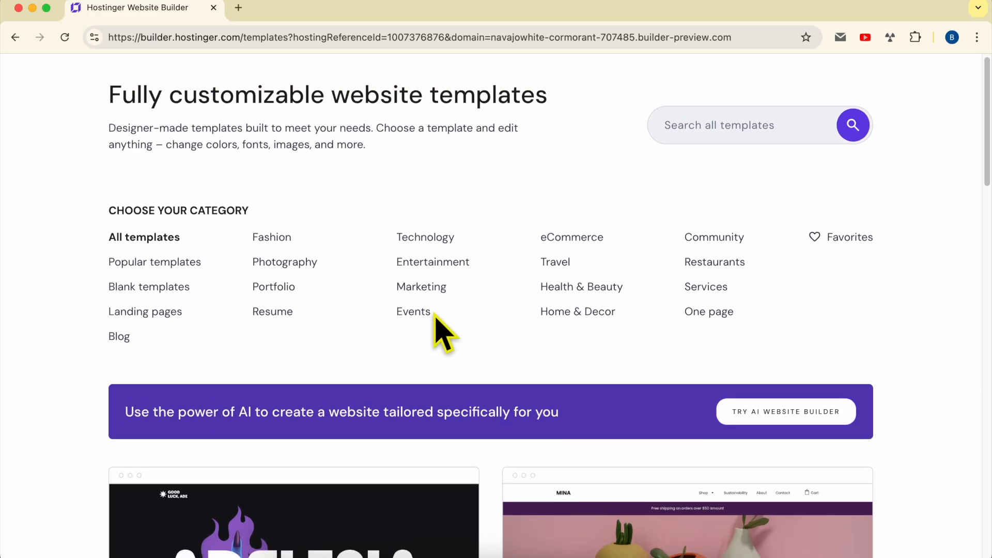
scroll(444, 332, down, 3)
scroll(465, 321, up, 1)
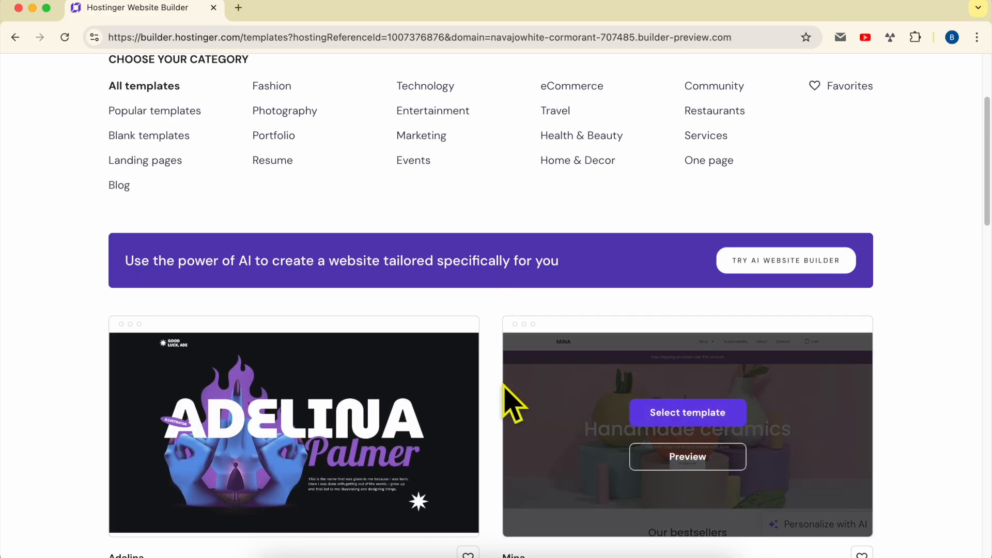
mouse_move(706, 424)
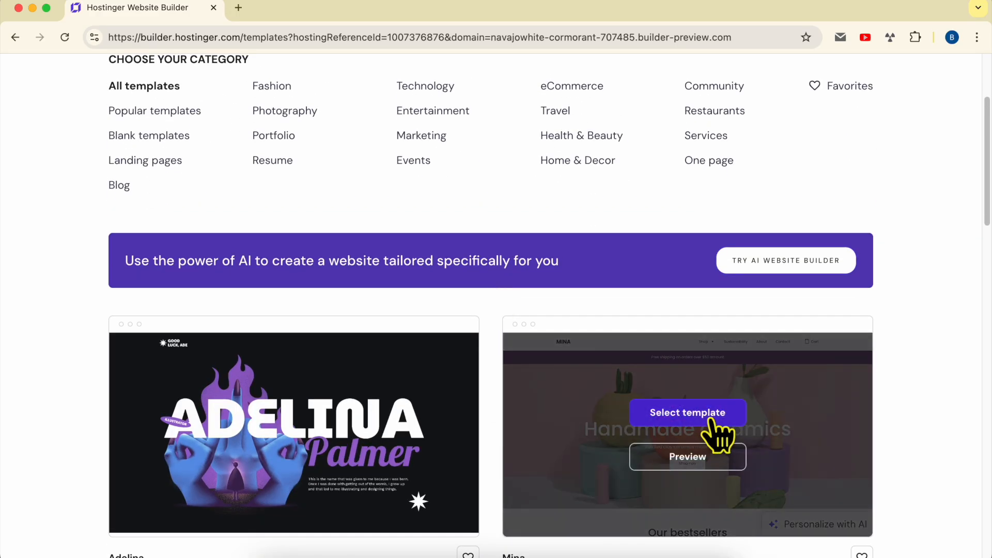
click(719, 431)
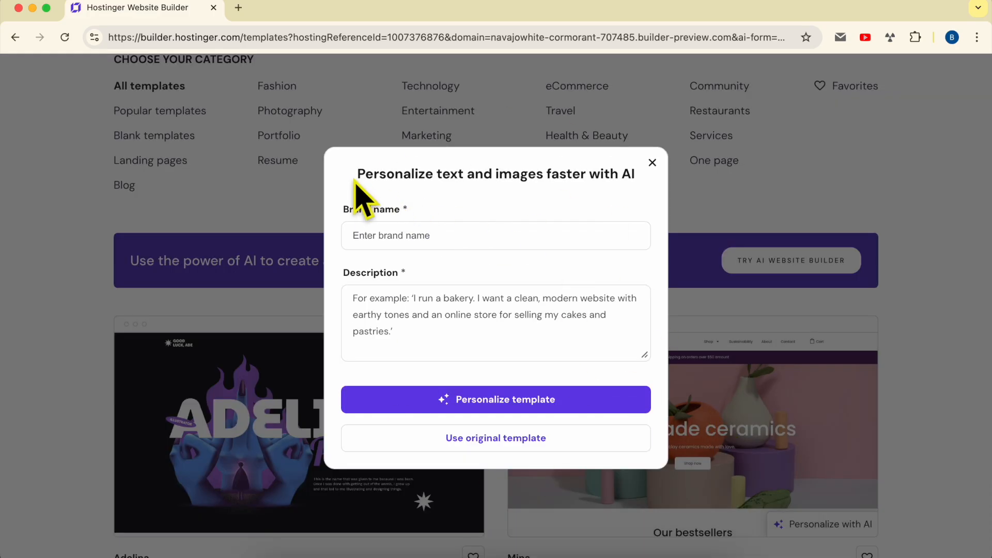
drag(360, 173, 636, 176)
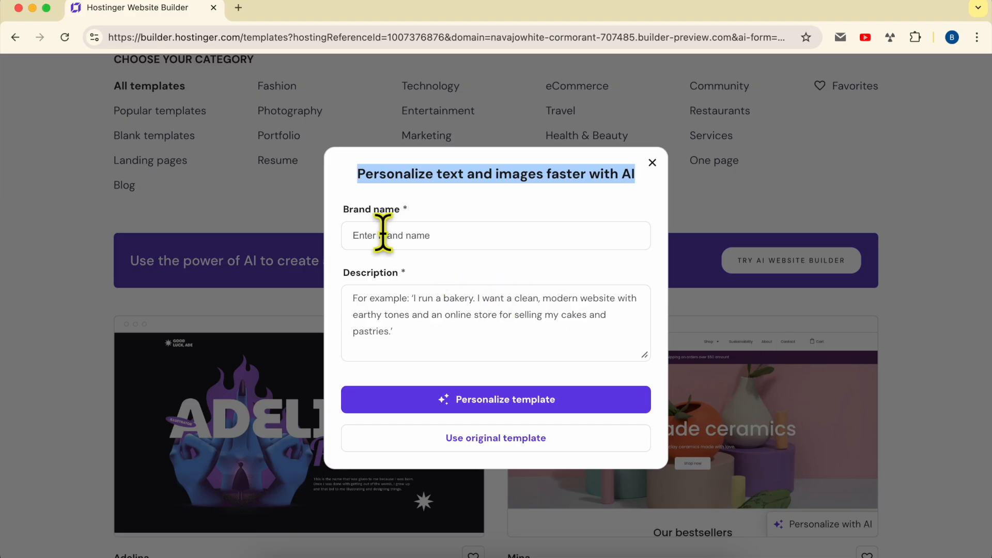
drag(344, 217, 427, 228)
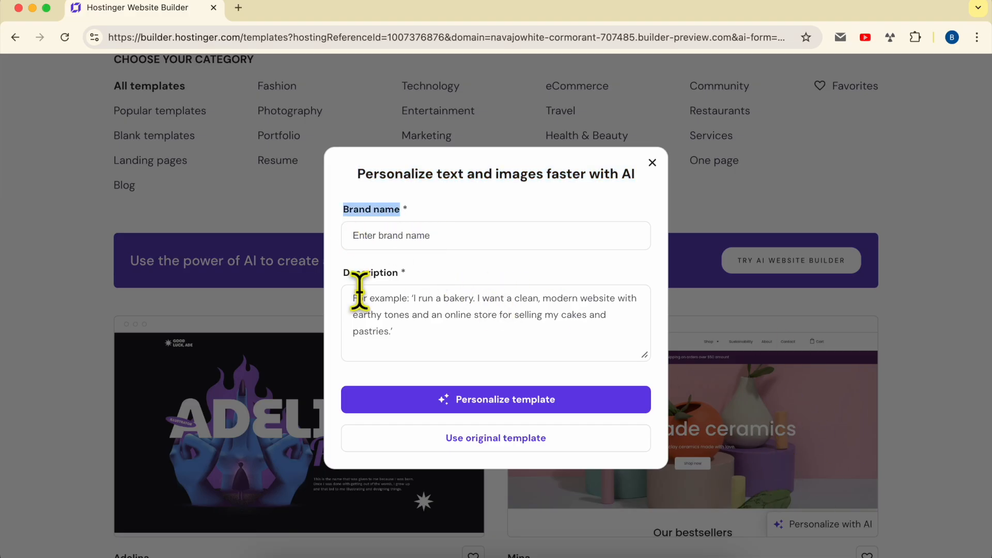
drag(341, 276, 403, 275)
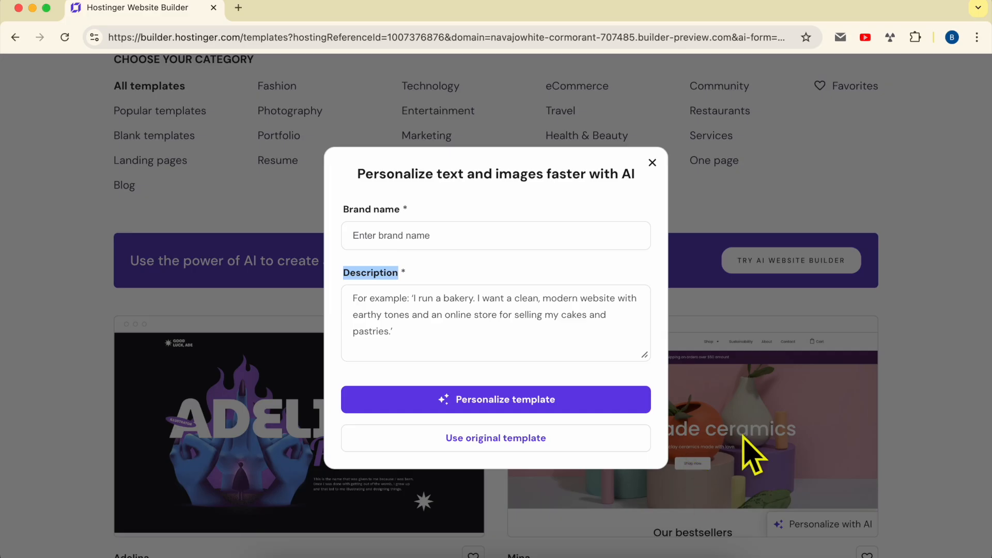
Dismiss the AI personalization form, look over the Mina template's homepage in preview, and return to the template gallery.
click(652, 163)
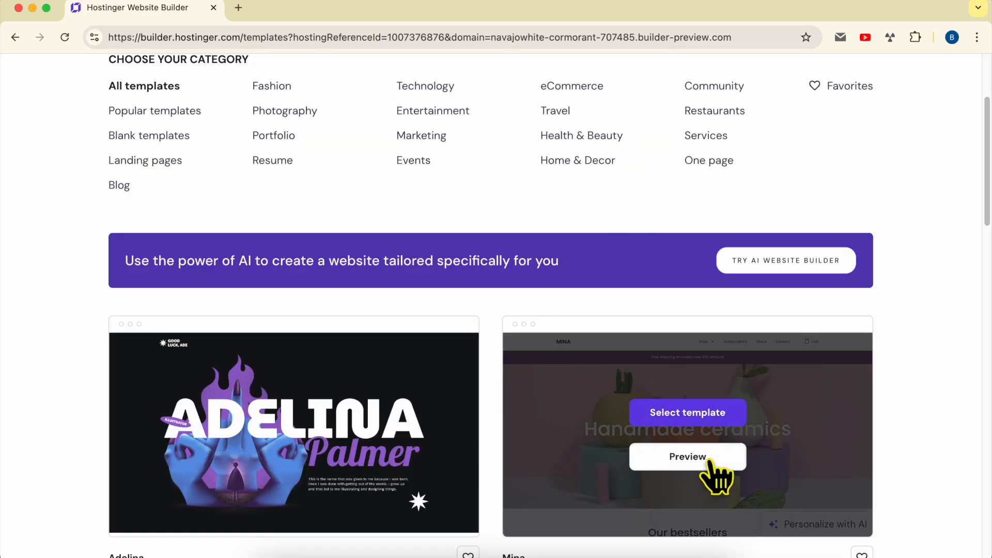
click(687, 457)
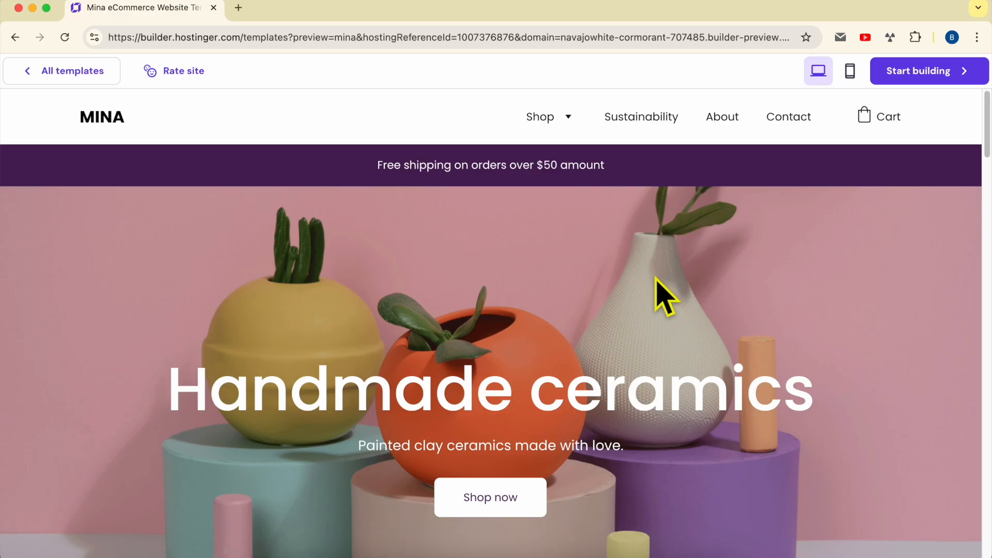
scroll(665, 297, down, 10)
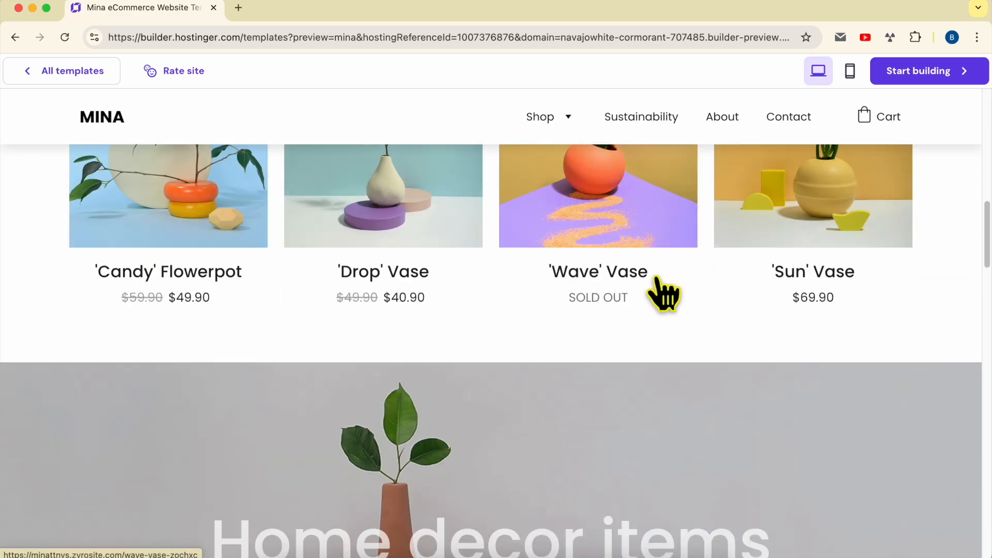
scroll(665, 295, up, 10)
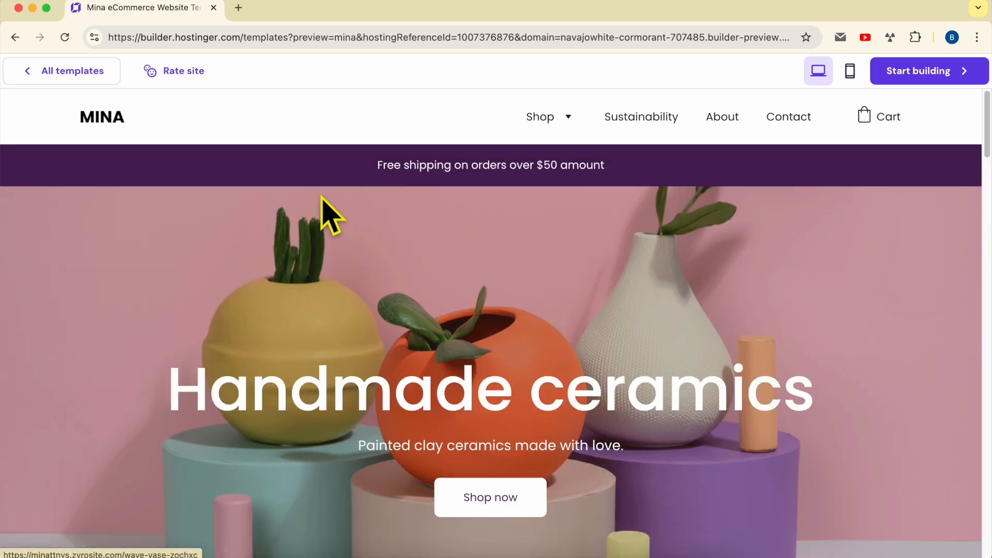
click(66, 78)
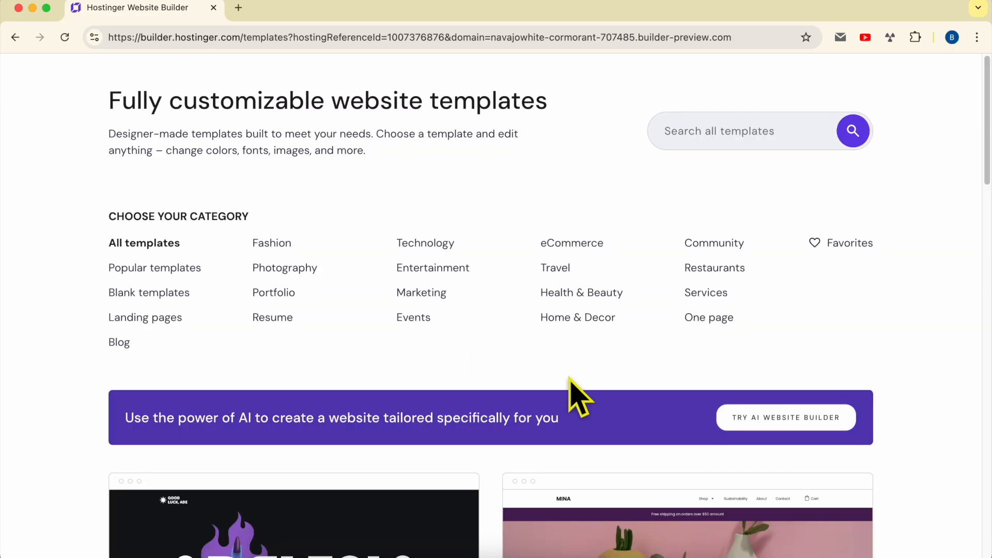
Select the Mina template again and start filling in the brand name in its AI personalization form.
scroll(571, 394, down, 4)
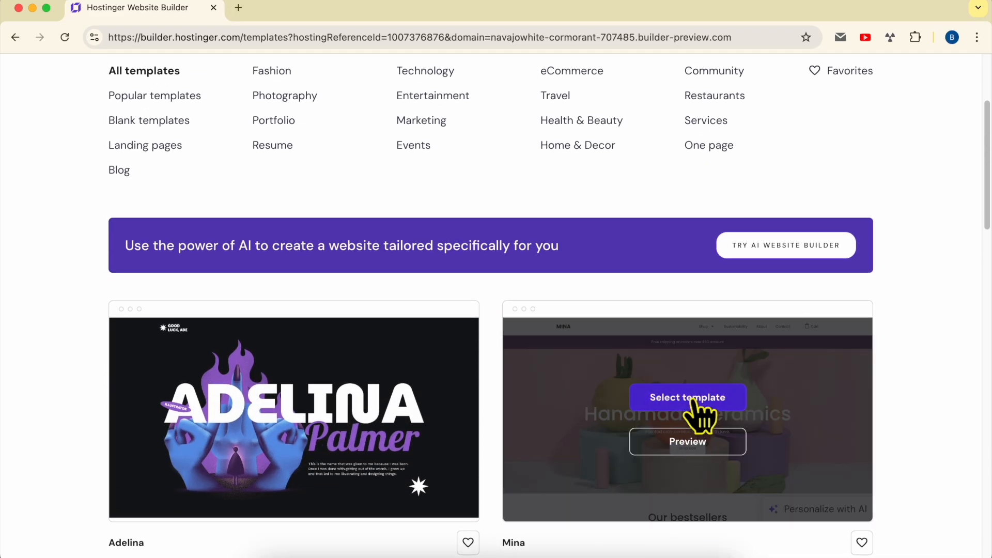
click(695, 407)
click(397, 239)
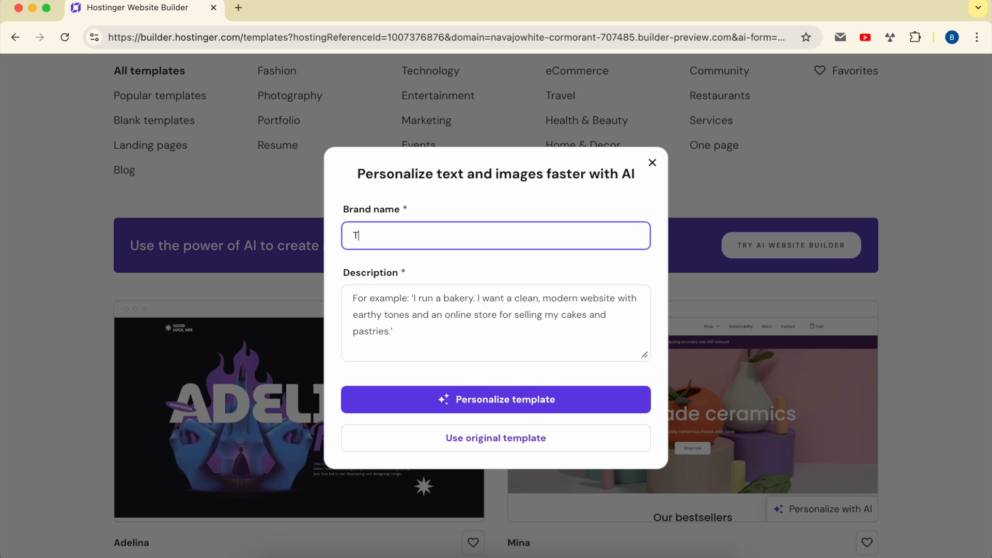
right_click(399, 235)
Open ChatGPT in a separate browser tab and switch to it.
click(160, 38)
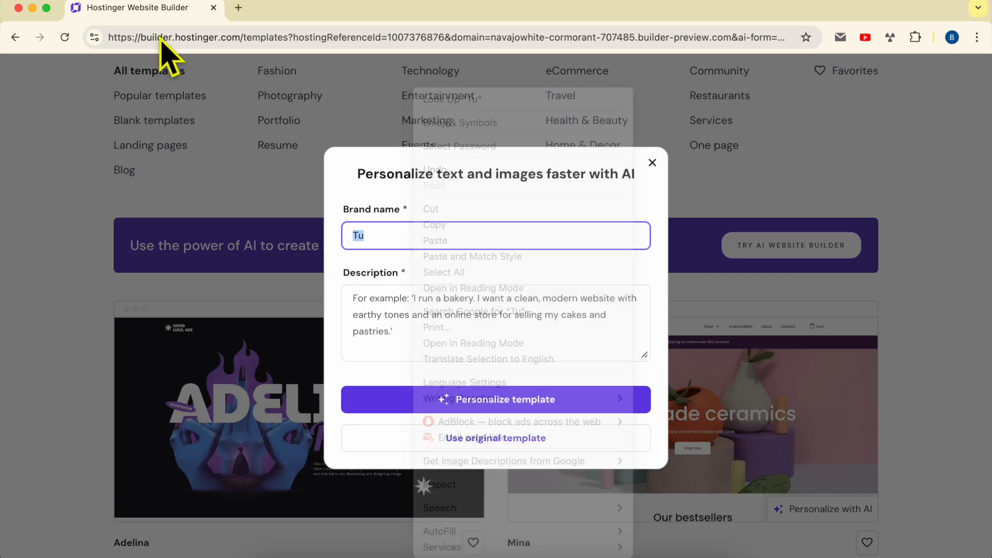
click(170, 39)
text(cha)
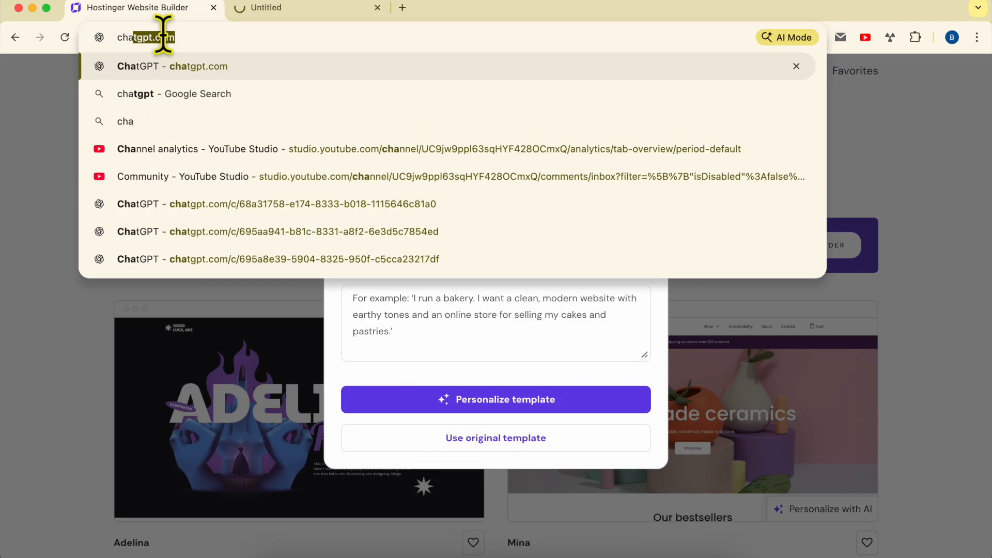
right_click(163, 35)
click(320, 7)
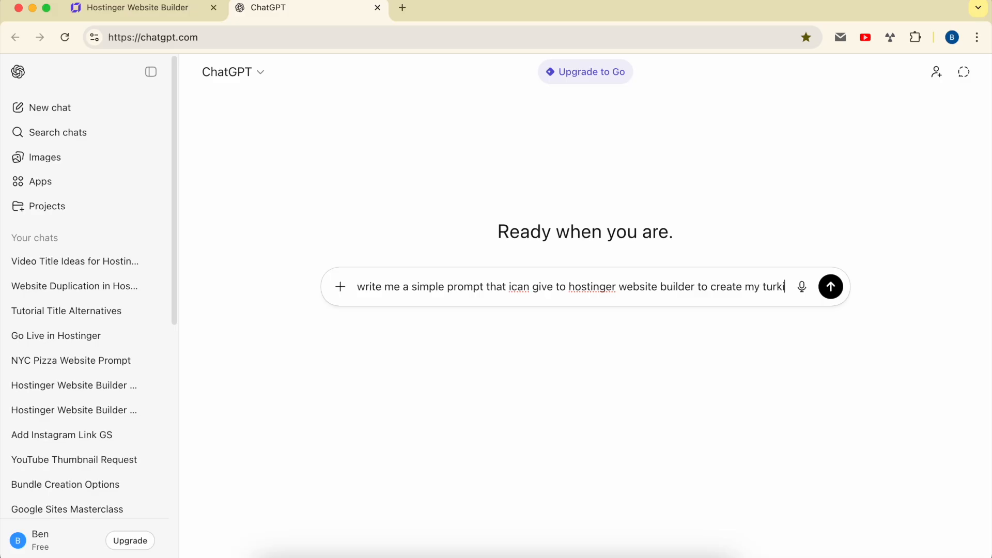
Ask ChatGPT for a simple prompt to give Hostinger Website Builder for creating a Turkish handmade cups online shop.
text(sh handmade)
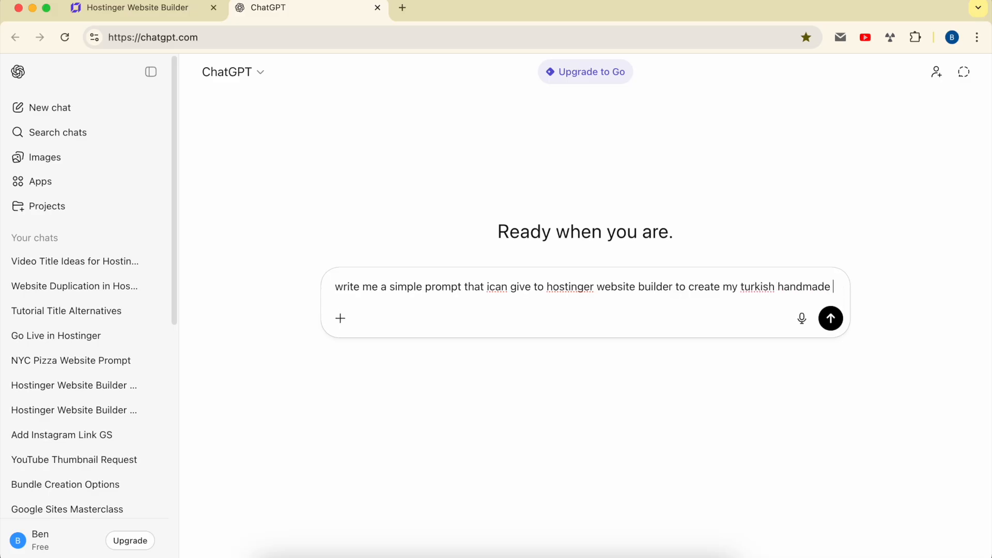
text( cups online shop)
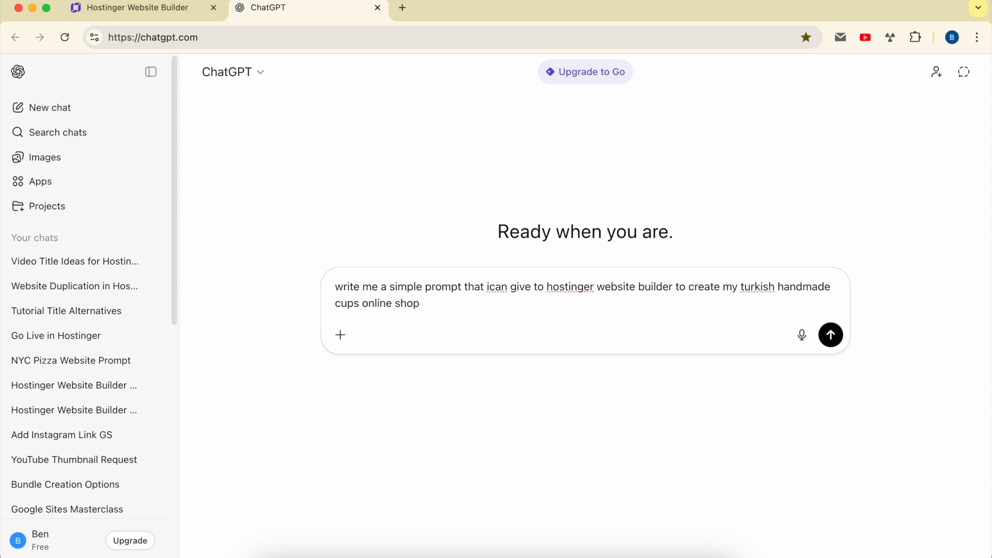
key(Return)
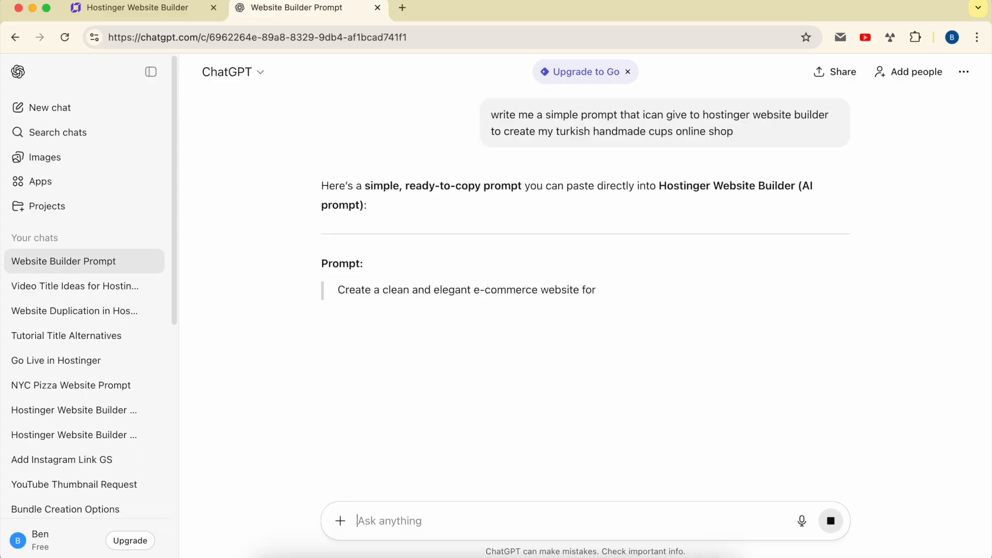
Read through the generated website prompt and ask ChatGPT to make it shorter and simpler.
drag(337, 290, 494, 286)
scroll(481, 351, down, 3)
click(547, 249)
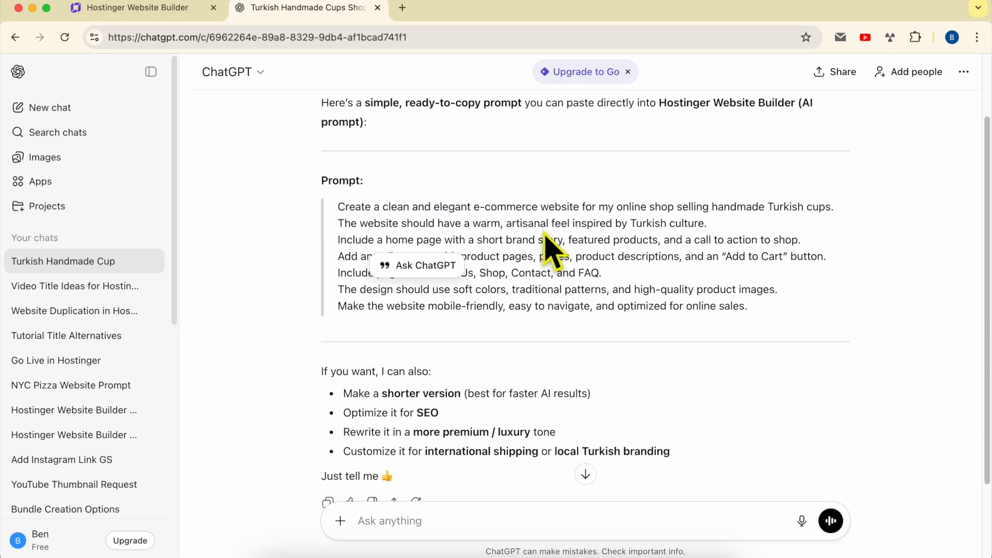
drag(752, 333, 336, 207)
click(436, 521)
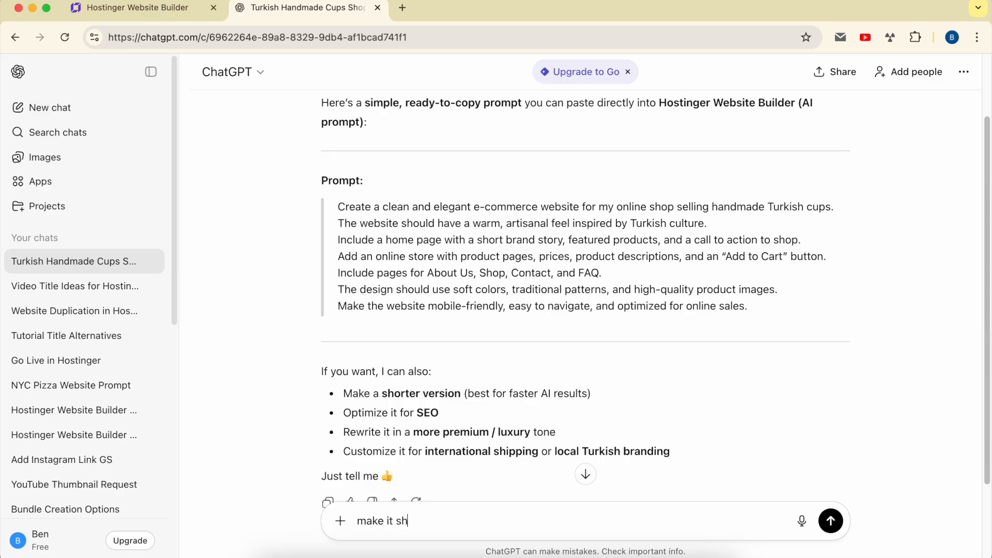
text(make it shorter amd simpl)
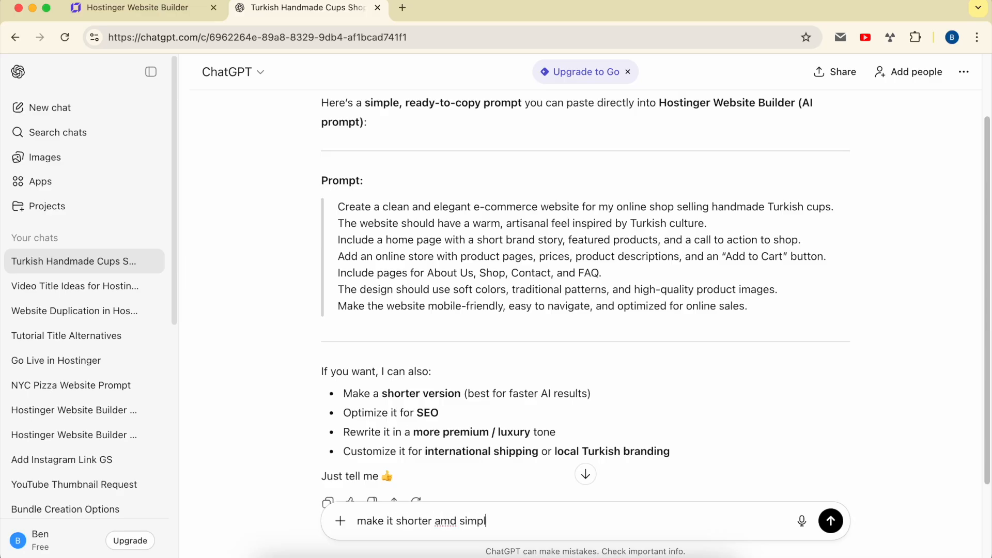
text(er)
key(Return)
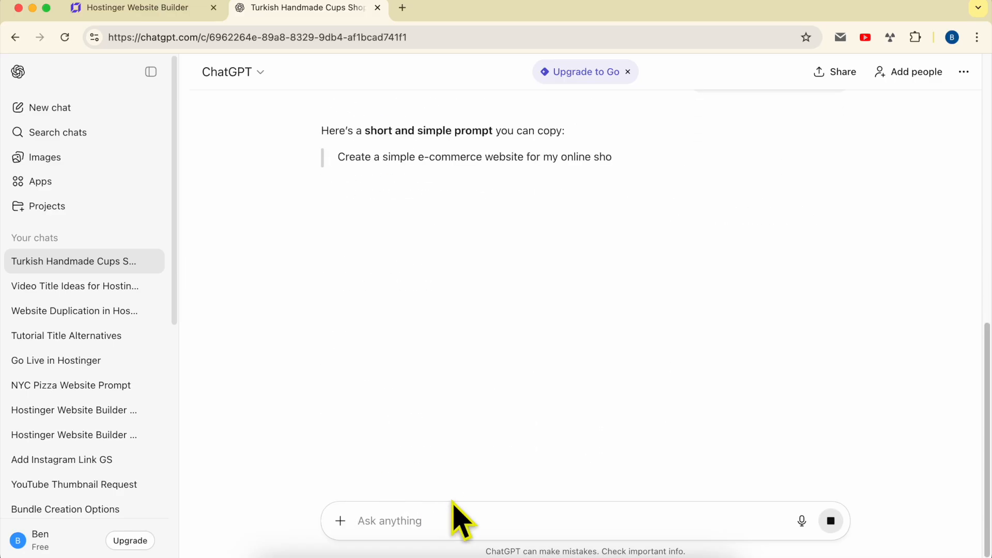
Examine the shortened prompt's lines on the shop's purpose, the design style and mobile-friendliness.
drag(337, 157, 781, 157)
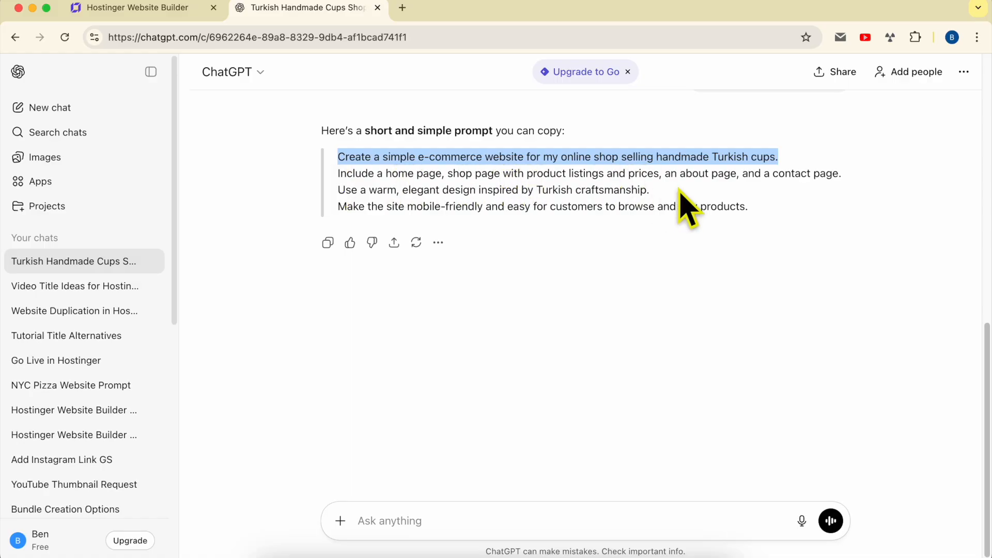
double_click(642, 189)
drag(658, 191, 338, 192)
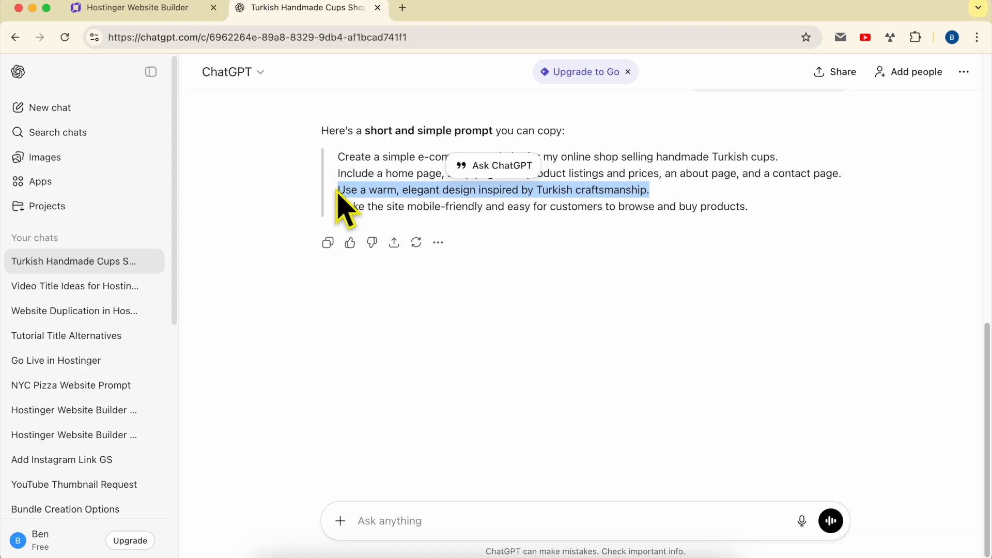
click(343, 190)
drag(338, 190, 674, 193)
drag(485, 207, 406, 206)
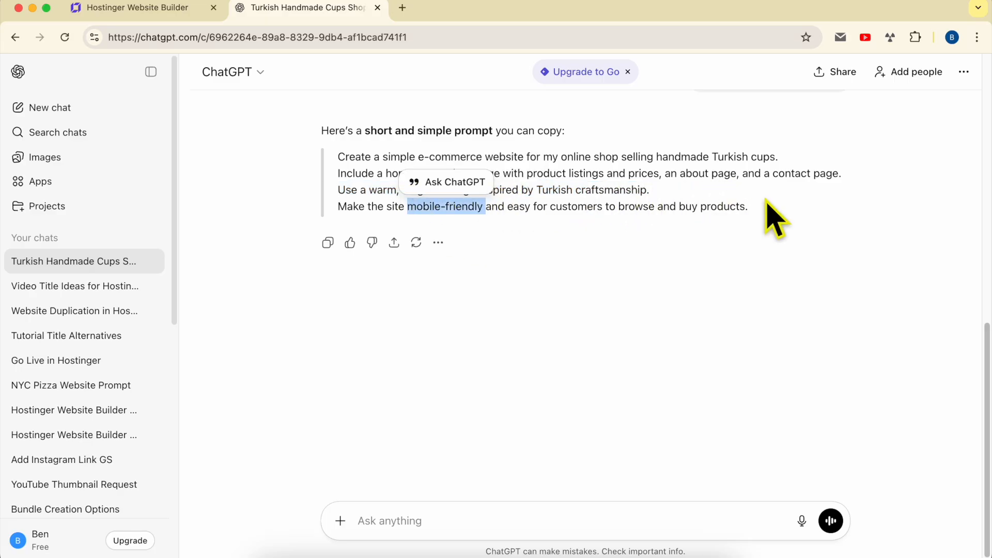
Copy the first two lines of the shortened prompt into the description of Hostinger's template personalization form.
drag(843, 174, 338, 158)
right_click(353, 159)
click(372, 187)
click(173, 12)
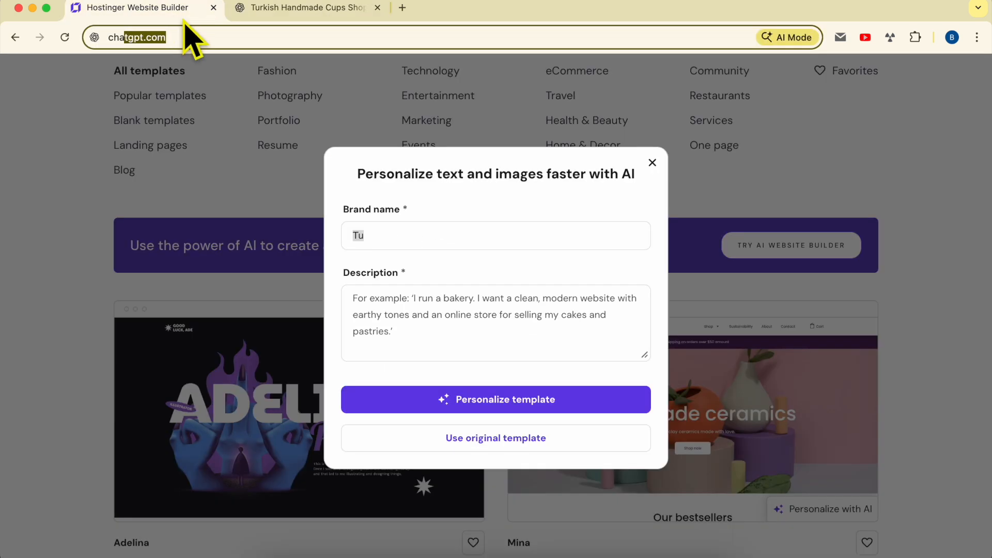
click(410, 317)
key(ctrl+v)
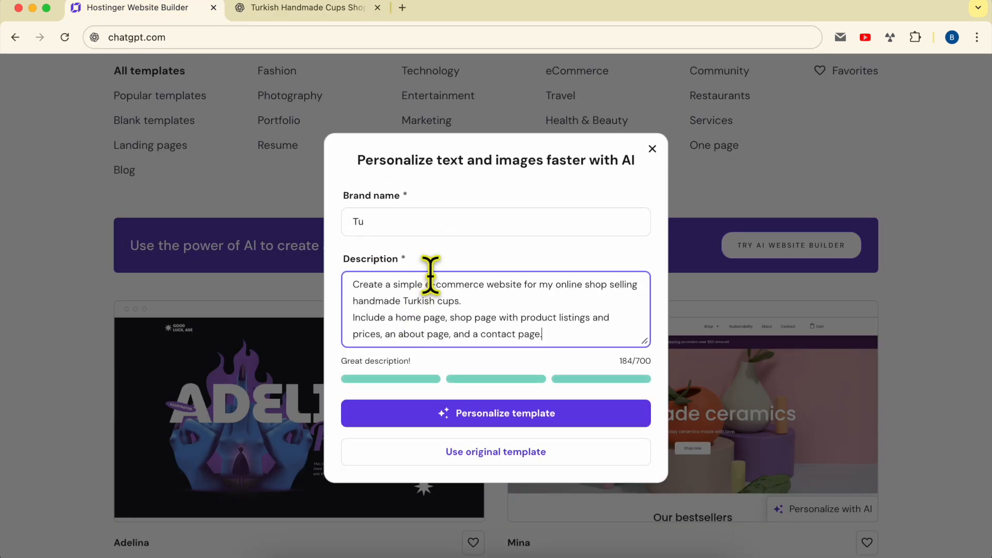
Return to the ChatGPT conversation and ask for brand name ideas for the shop.
double_click(403, 221)
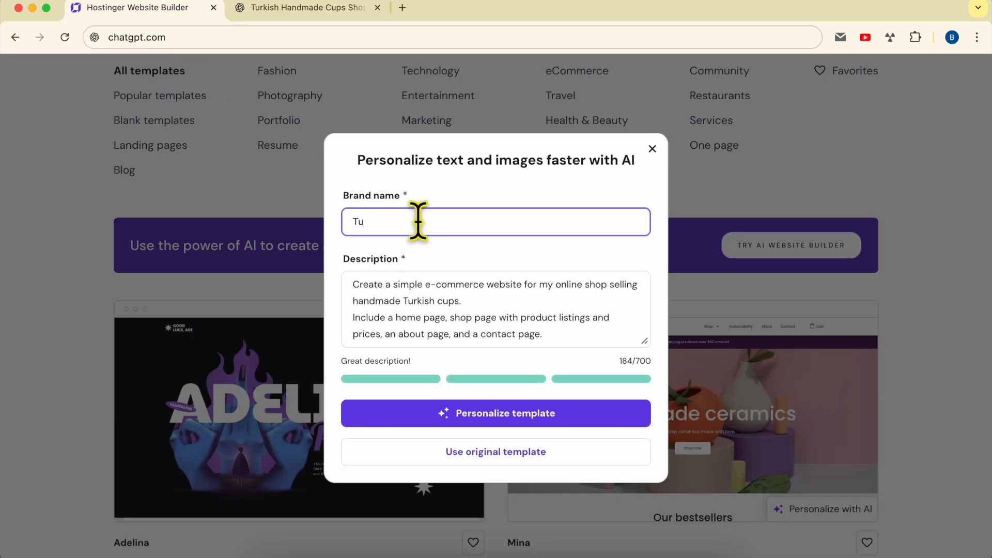
click(300, 8)
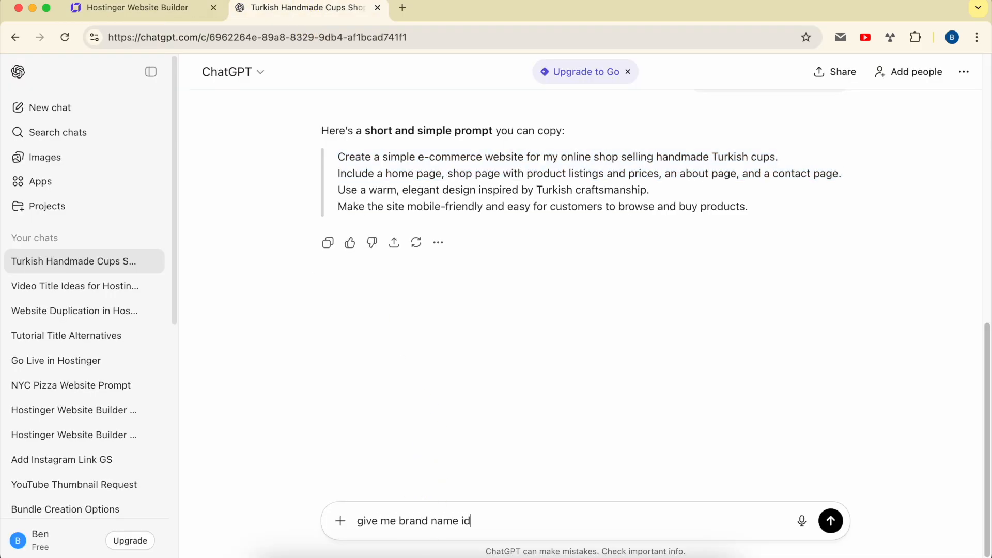
key(Return)
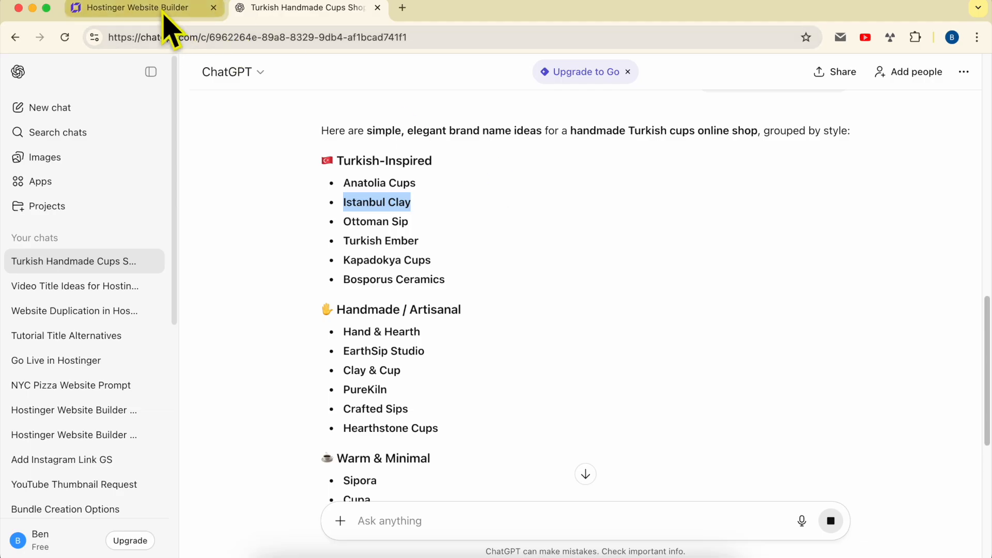
Copy "Ottoman Sip" from ChatGPT's Turkish-inspired suggestions and set it as the brand name in Hostinger's personalization form.
triple_click(366, 221)
click(136, 10)
text(Tu)
key(super+a)
key(super+v)
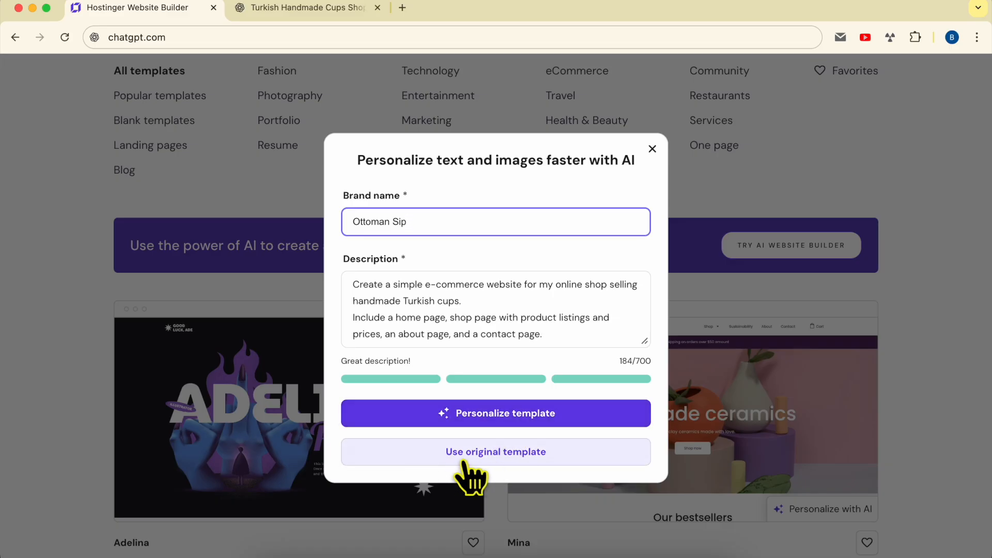
click(498, 429)
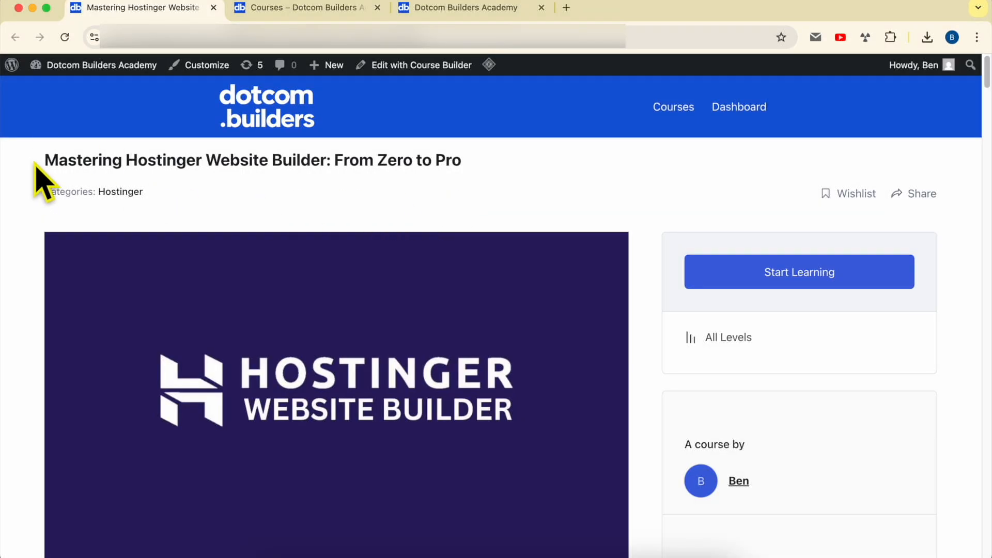
Look through the Mastering Hostinger Website Builder course page, from its title through the lesson lists of Modules 1 to 7.
drag(36, 161, 517, 164)
click(646, 190)
scroll(646, 189, down, 10)
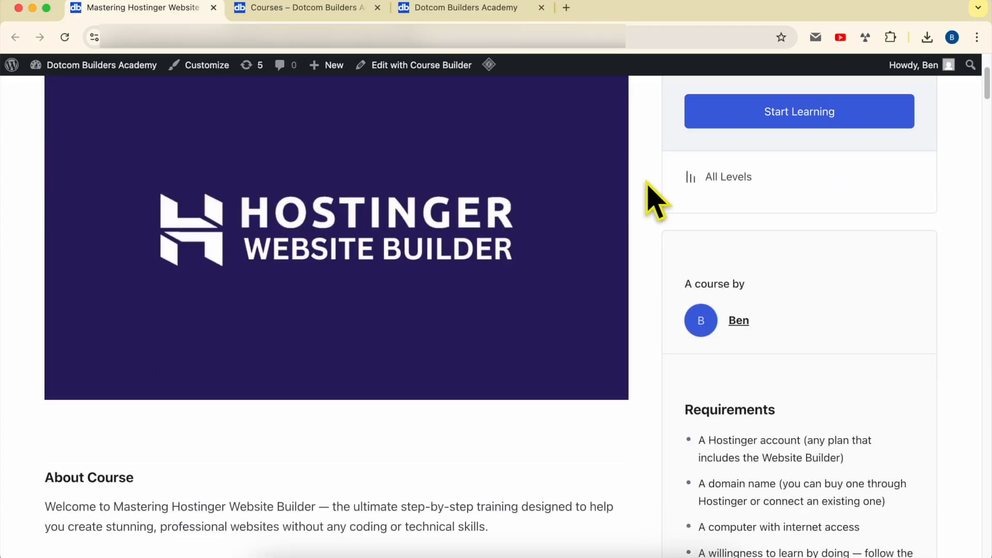
scroll(649, 185, down, 8)
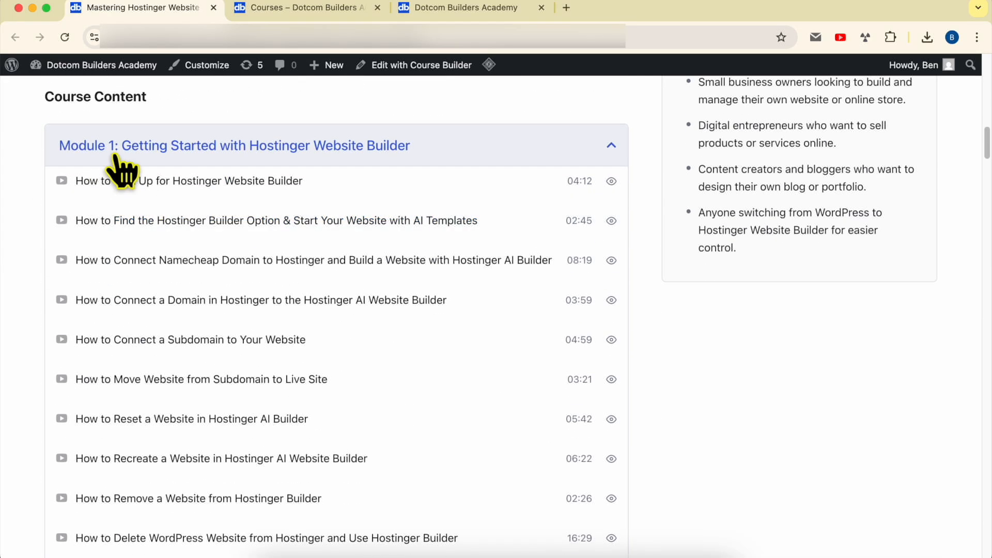
scroll(372, 153, down, 5)
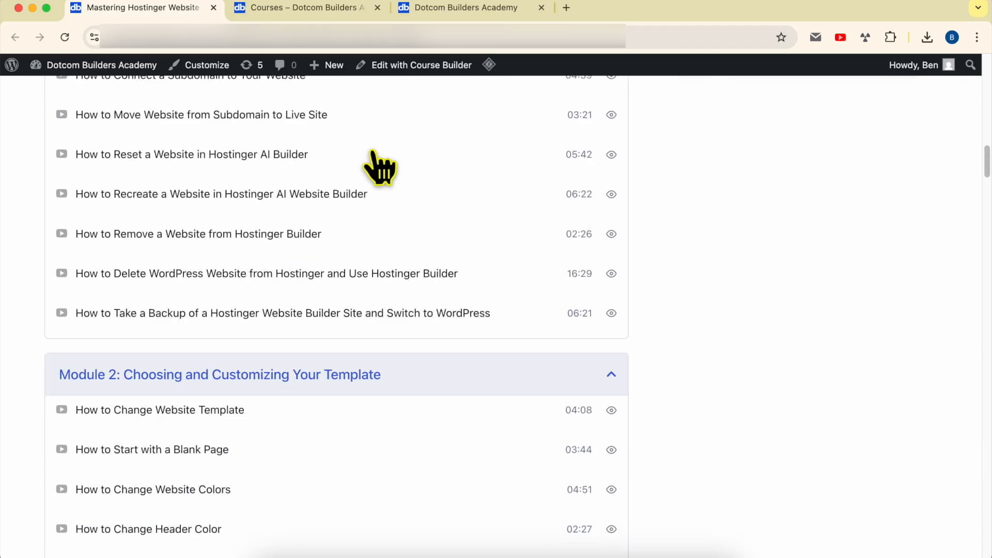
scroll(372, 152, down, 4)
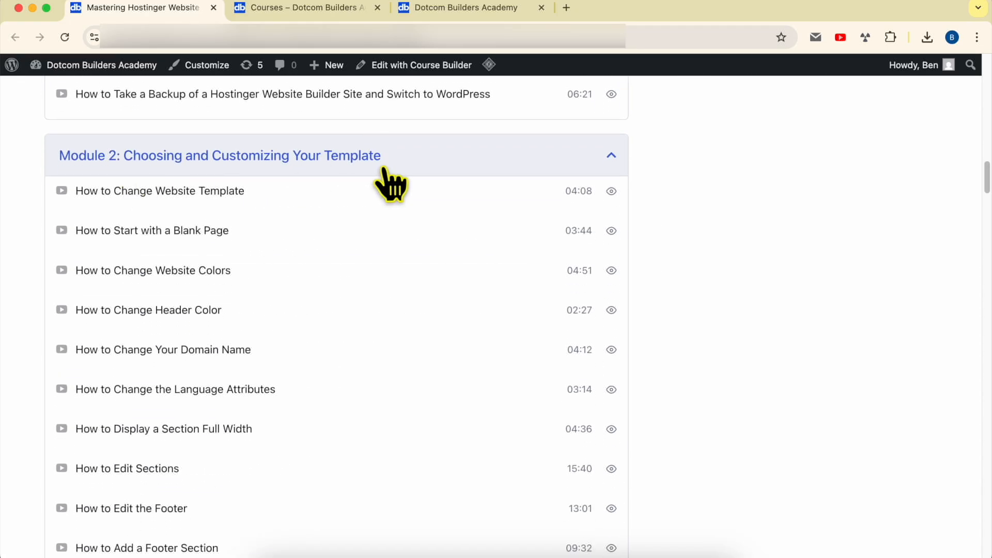
scroll(409, 181, down, 10)
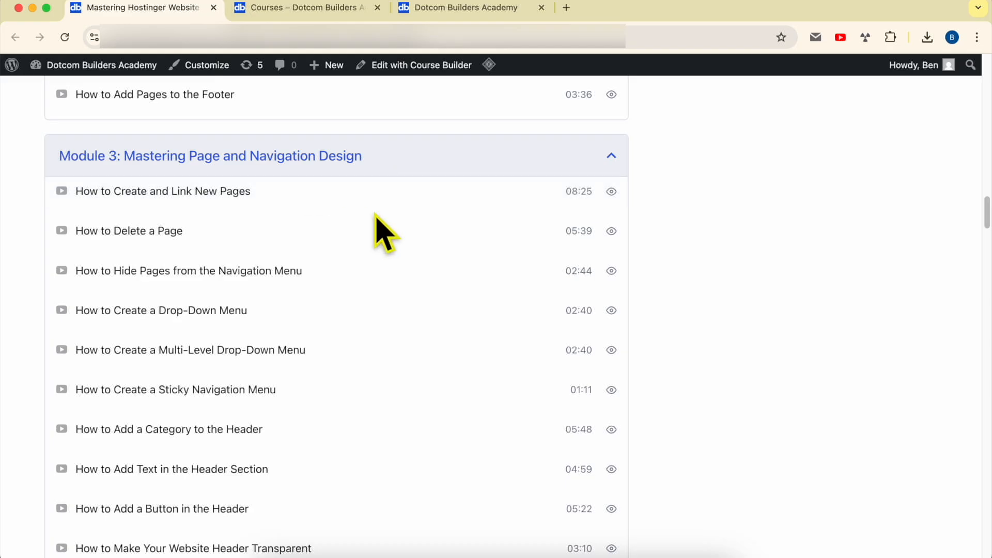
scroll(377, 217, down, 10)
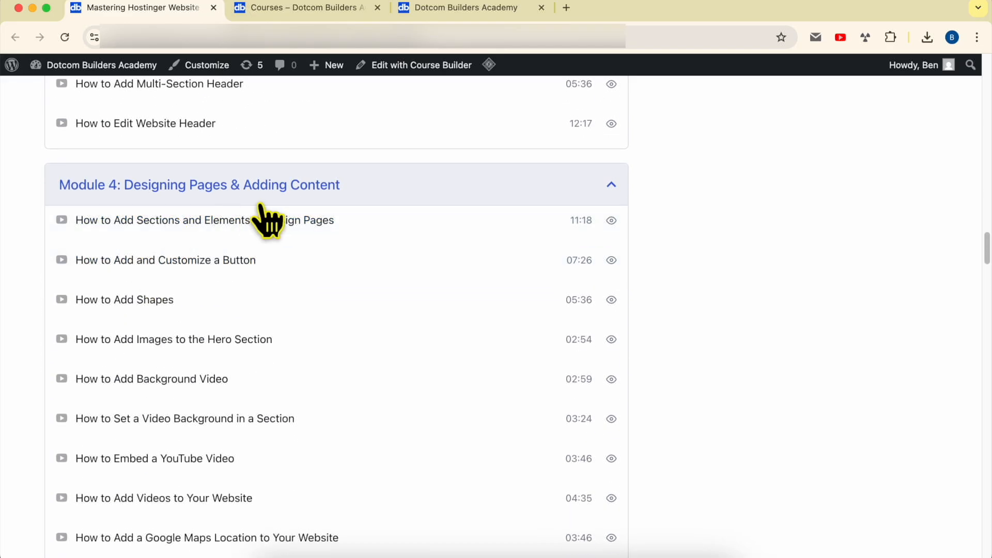
scroll(332, 215, down, 15)
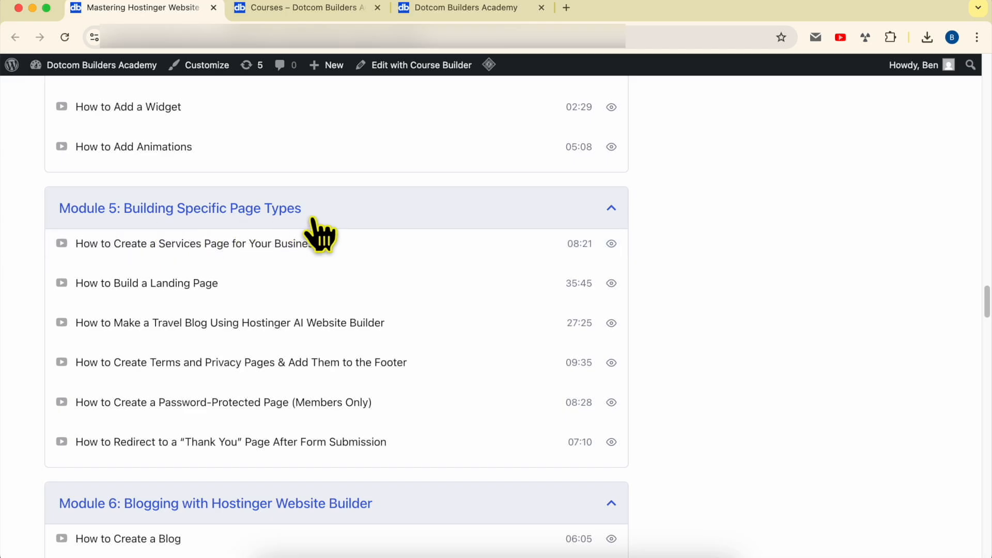
scroll(320, 233, down, 11)
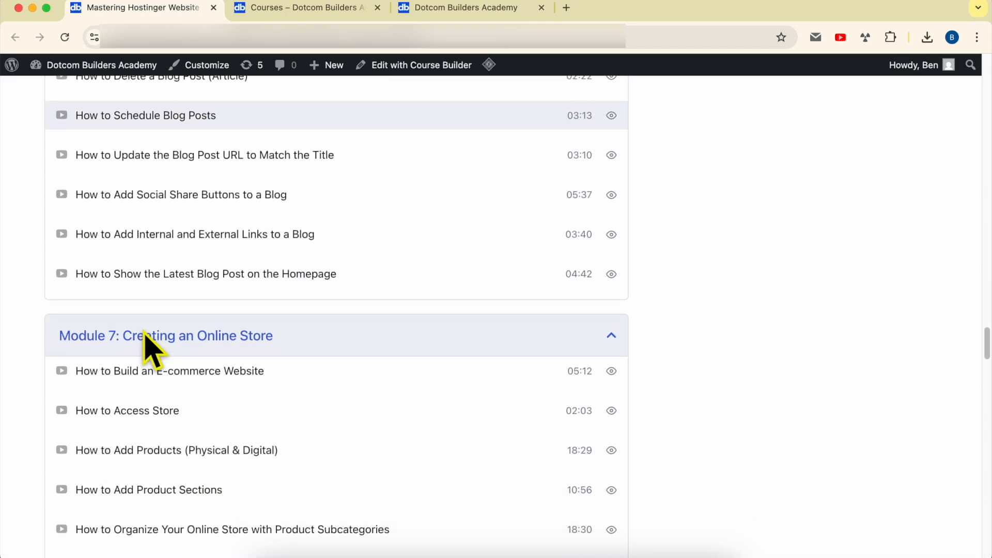
Look through the lesson lists of Modules 7 to 12 on the Mastering Hostinger Website Builder course page.
scroll(144, 336, down, 4)
scroll(328, 175, down, 9)
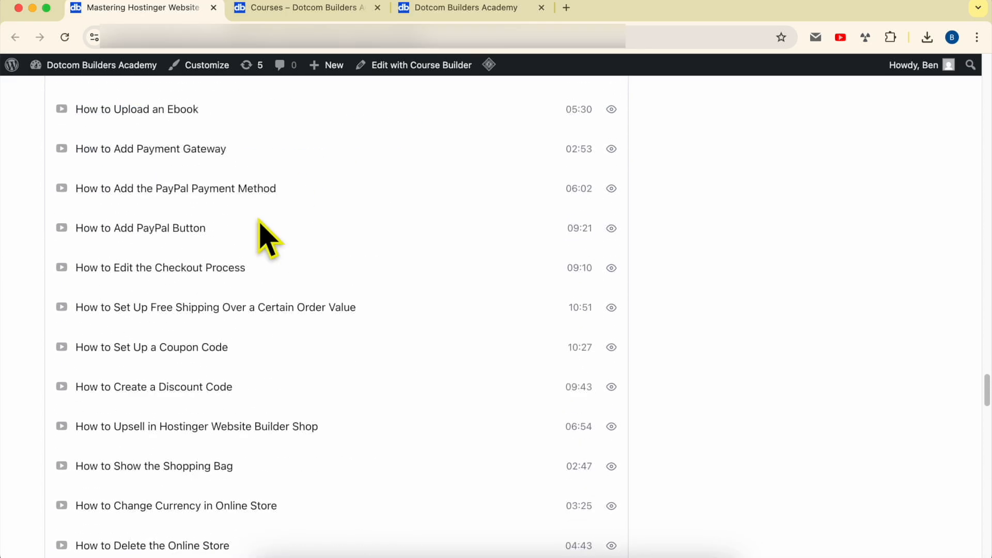
scroll(253, 248, down, 9)
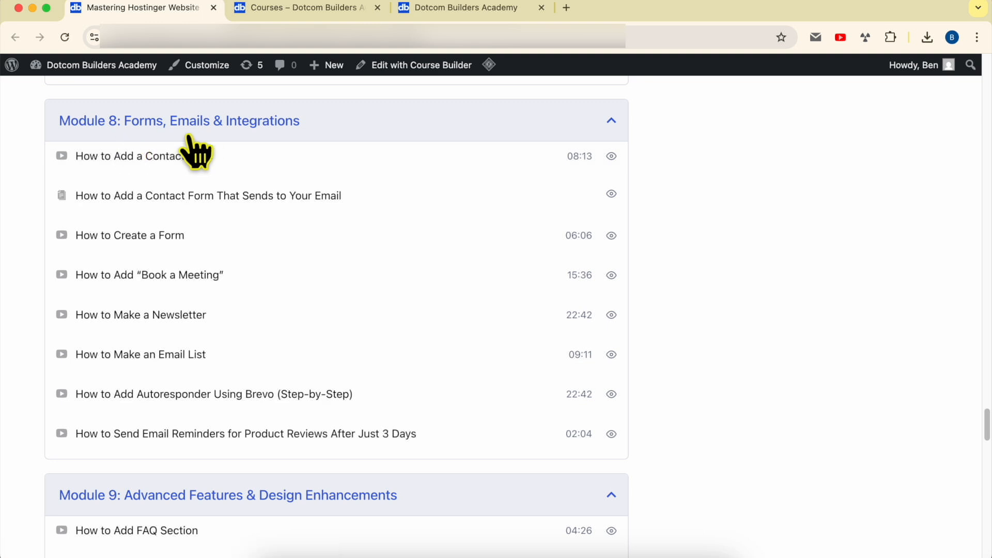
scroll(300, 160, down, 6)
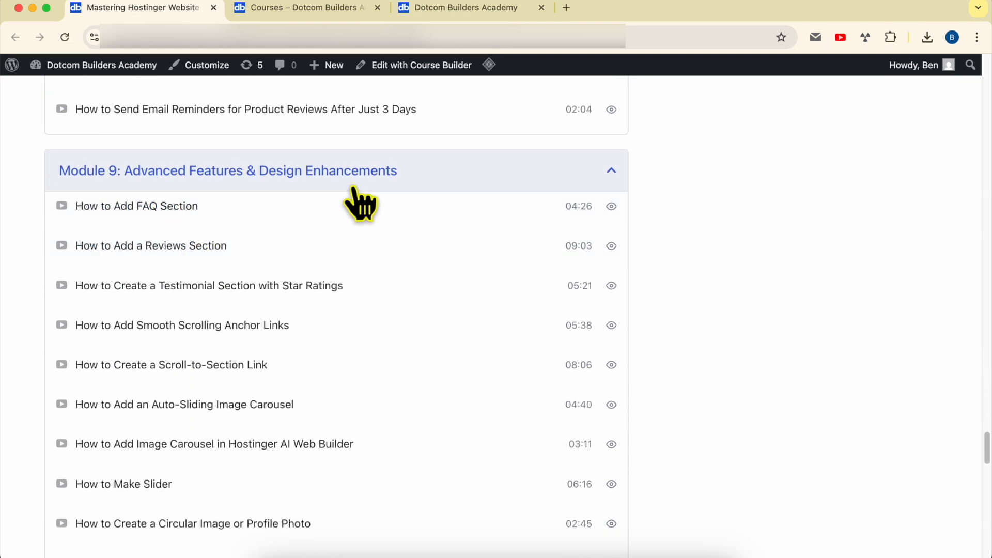
scroll(351, 201, down, 12)
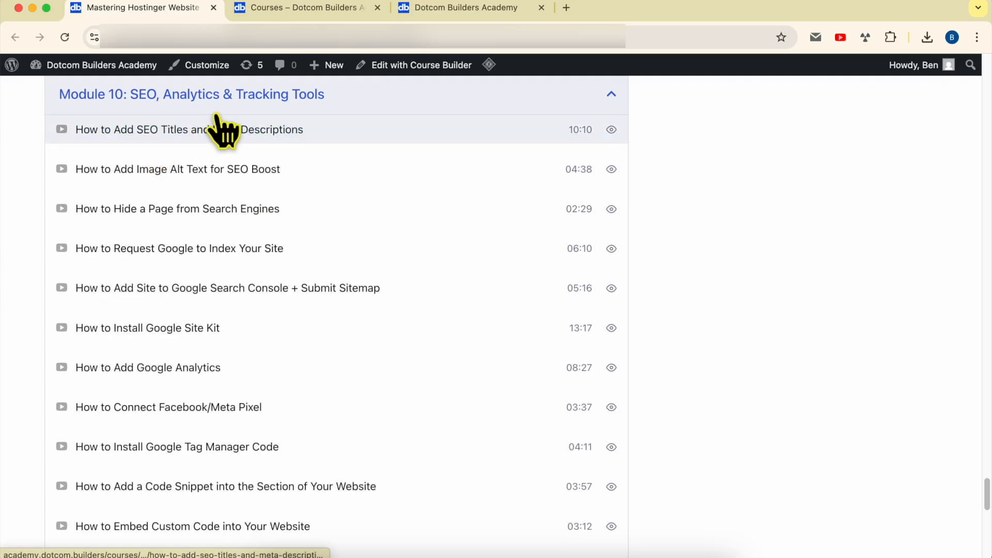
scroll(309, 114, down, 4)
scroll(206, 228, down, 5)
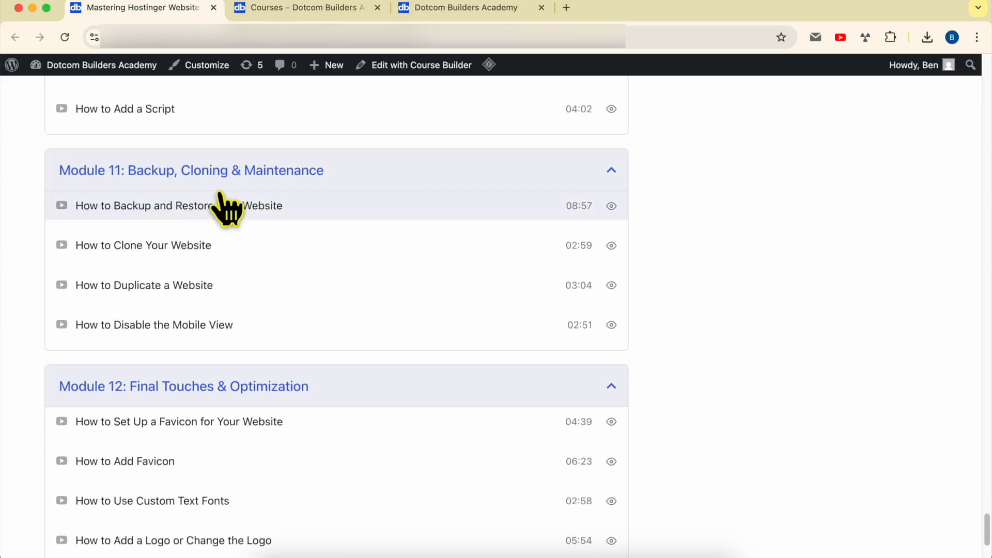
scroll(269, 216, down, 3)
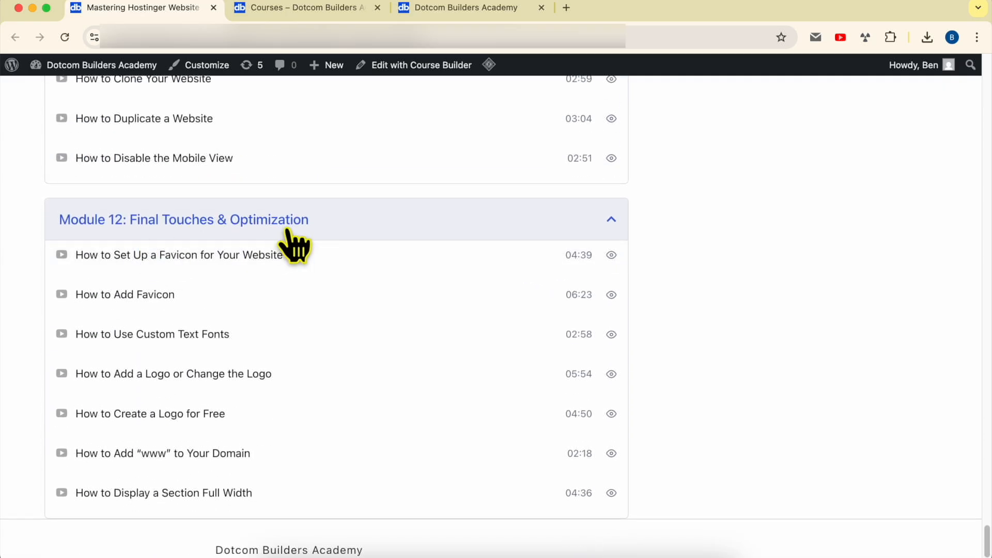
scroll(704, 398, down, 1)
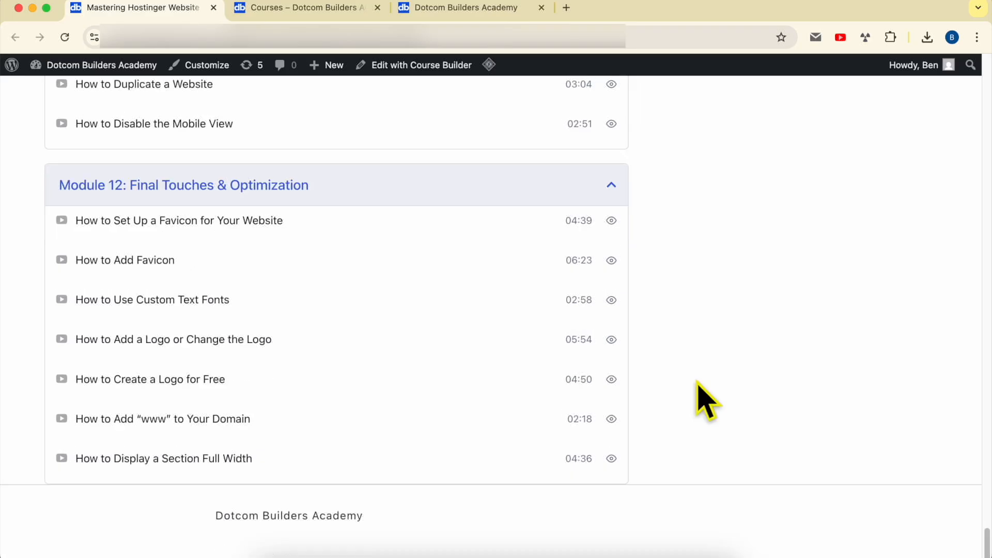
scroll(704, 399, up, 20)
Browse the Dotcom Builders course catalogue down to the Hostinger courses and switch to the Dotcom Builders Academy page.
click(303, 8)
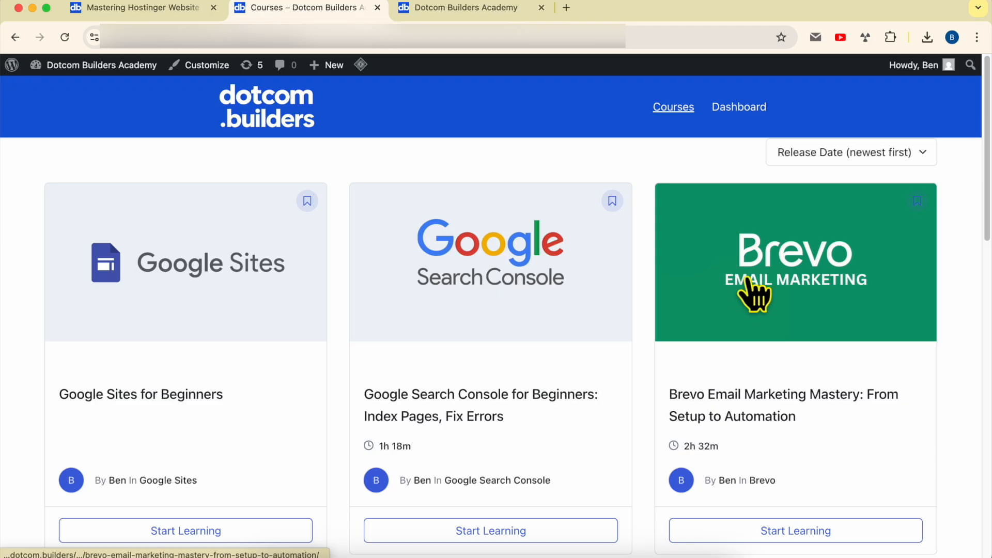
scroll(853, 310, down, 7)
scroll(844, 315, down, 2)
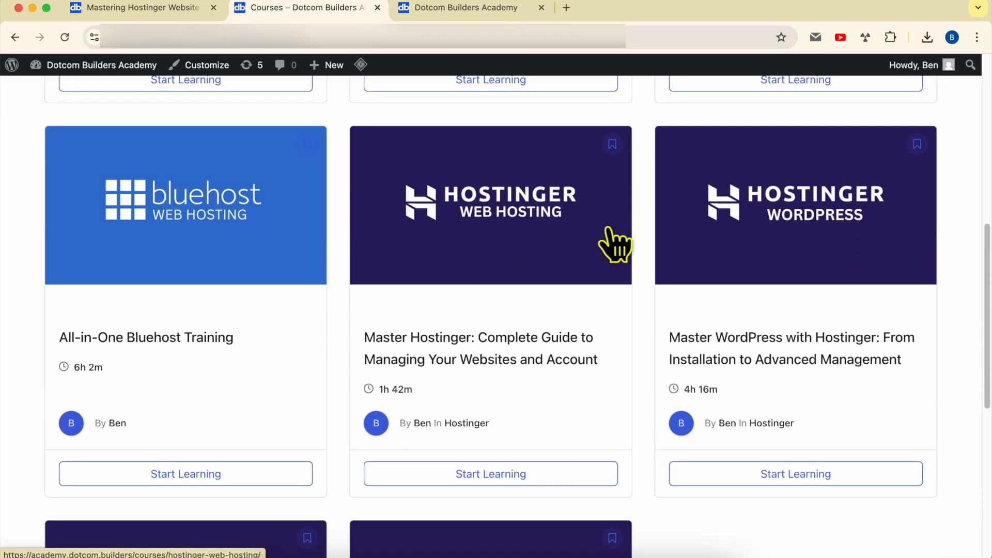
scroll(489, 284, down, 4)
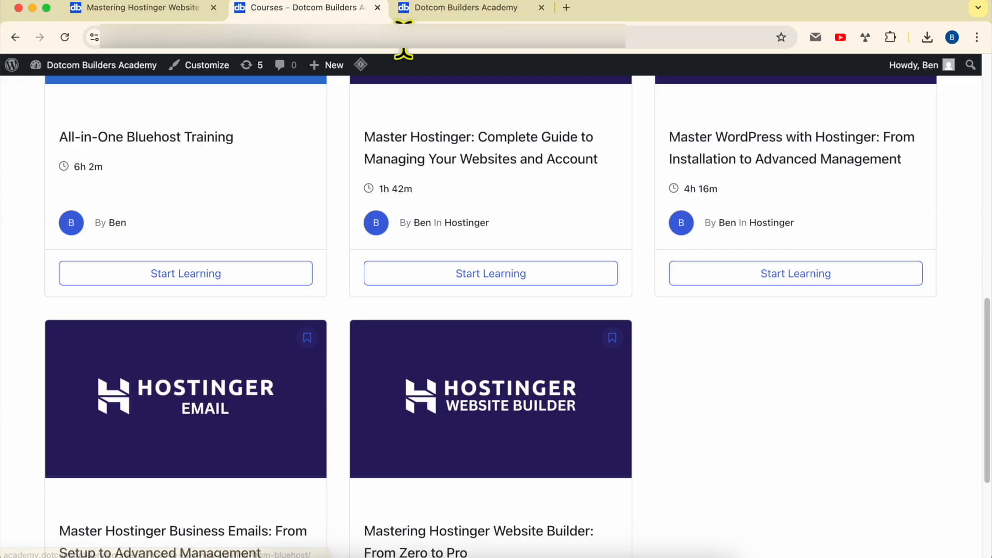
click(424, 17)
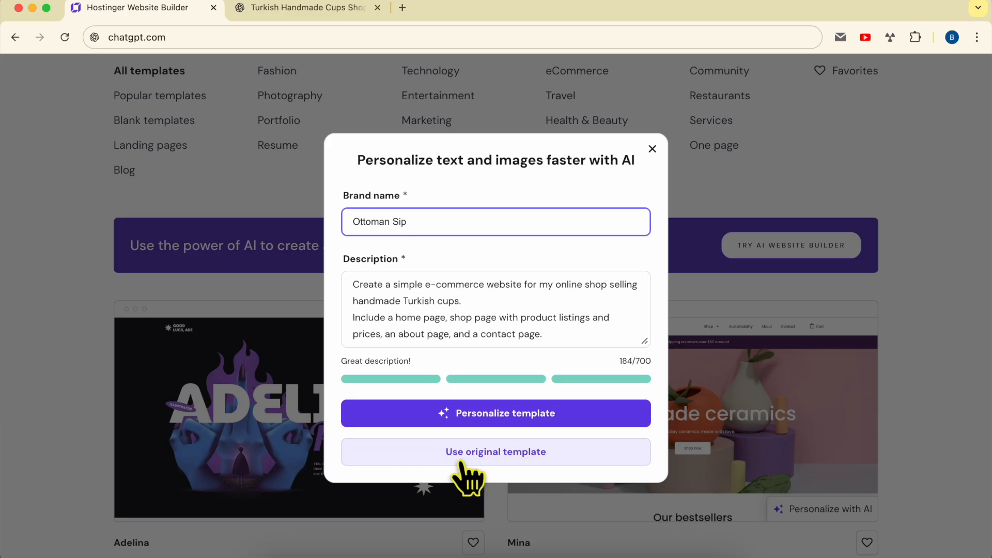
Generate the AI-personalized version of the Mina template from the entered brand name and description.
click(495, 419)
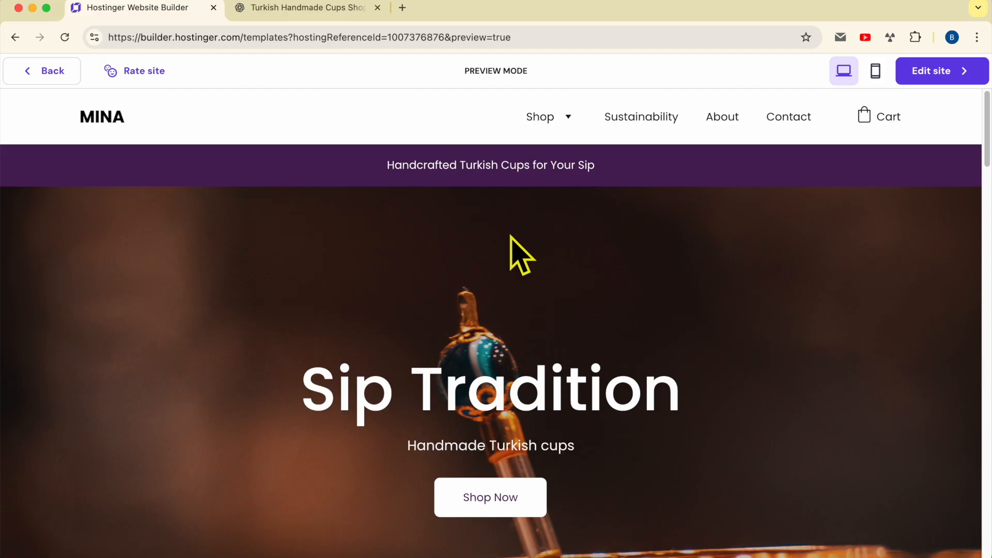
Review the personalized home page in the preview, from the hero through products, newsletter and Follow Us sections to the footer.
scroll(512, 237, down, 7)
scroll(511, 238, down, 2)
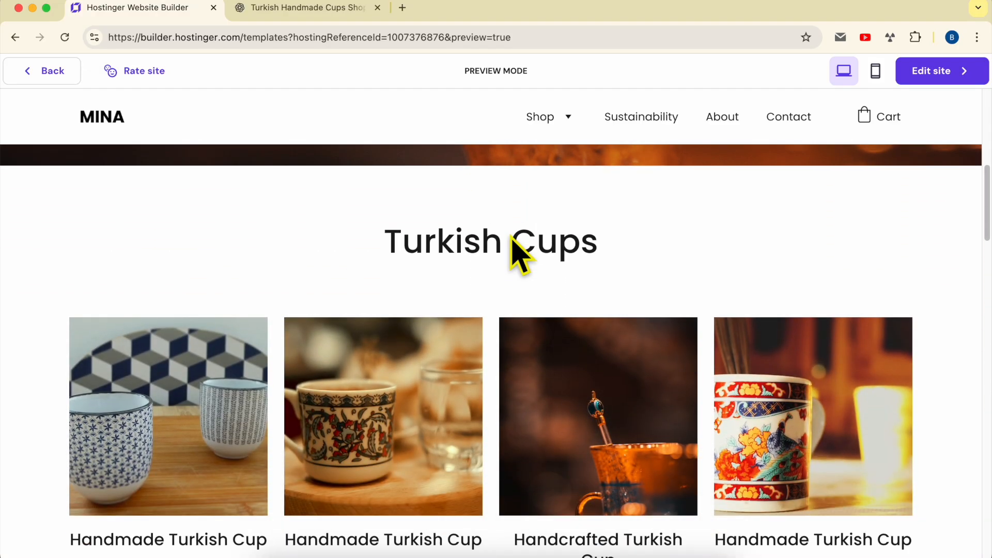
scroll(511, 243, down, 3)
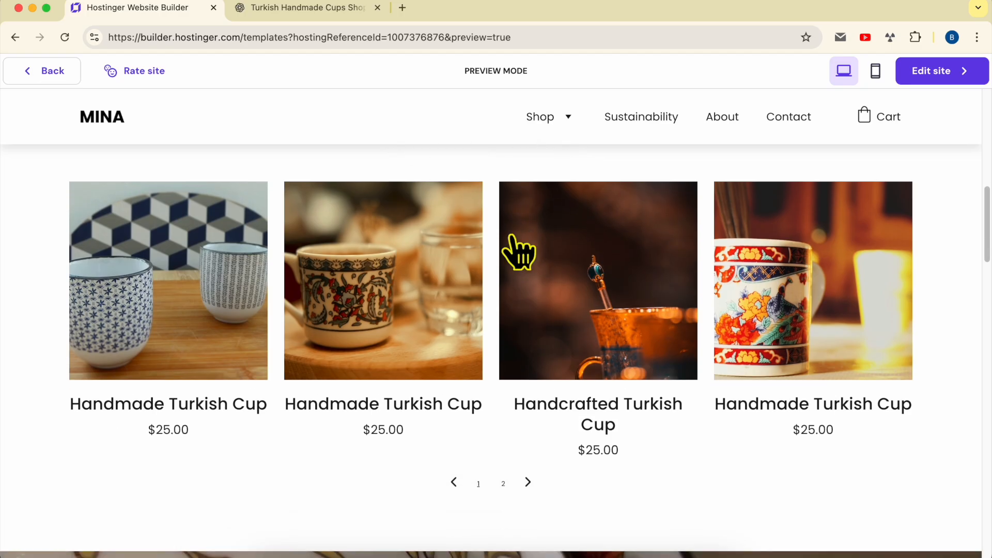
scroll(511, 349, down, 9)
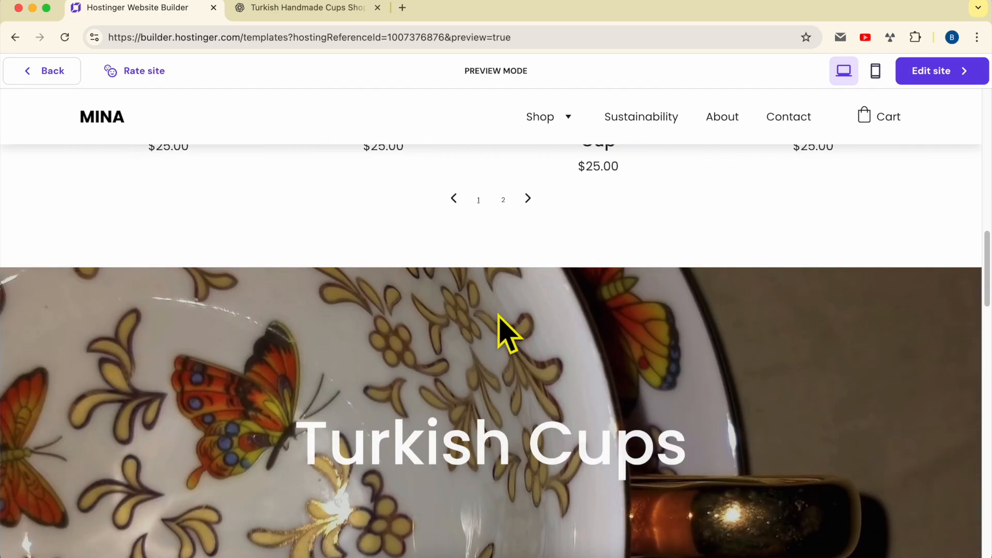
scroll(497, 311, down, 9)
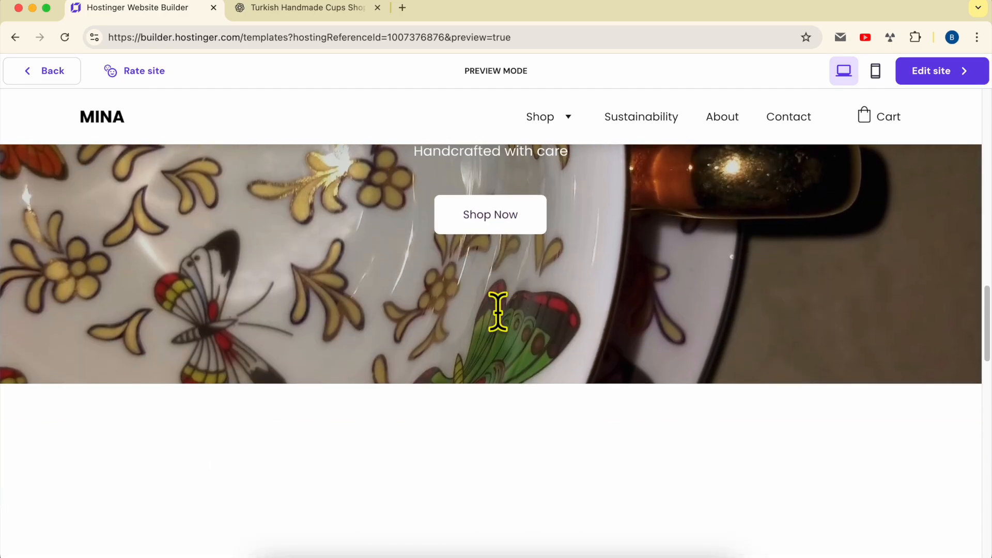
scroll(499, 318, down, 10)
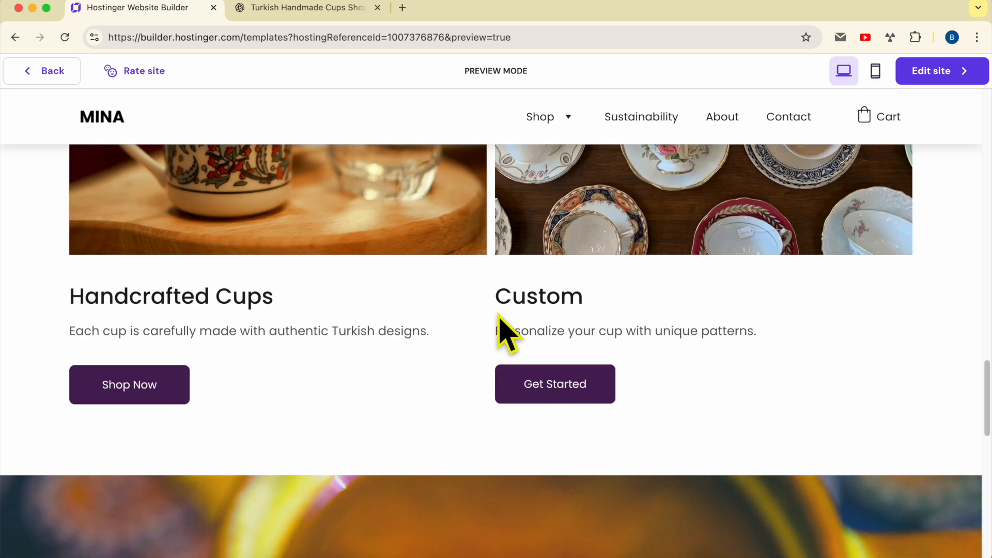
scroll(498, 317, down, 6)
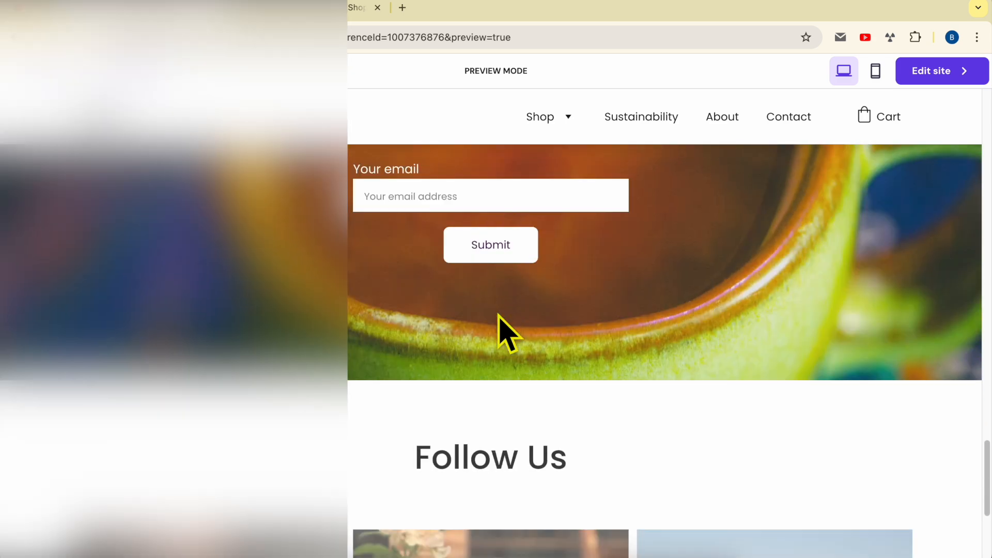
scroll(507, 333, down, 2)
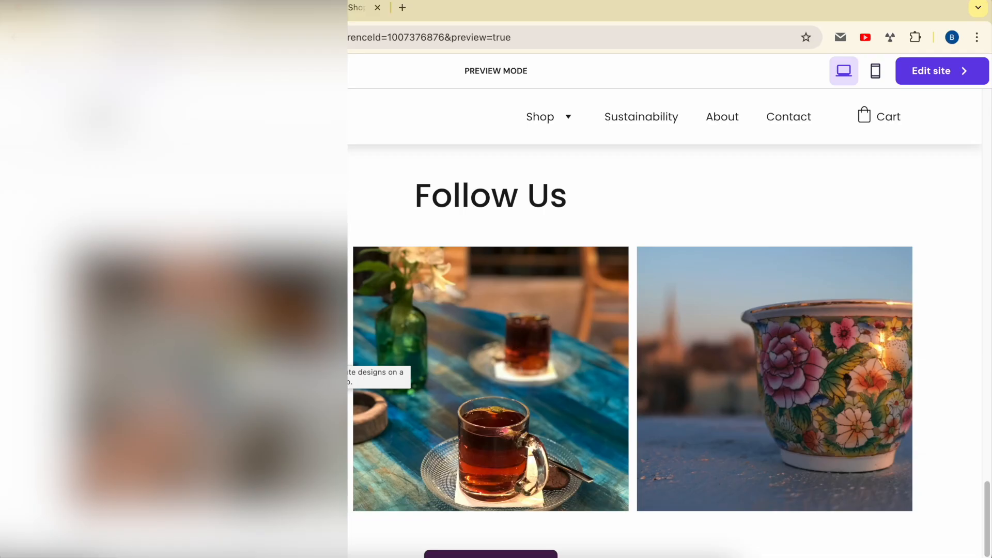
scroll(630, 336, down, 5)
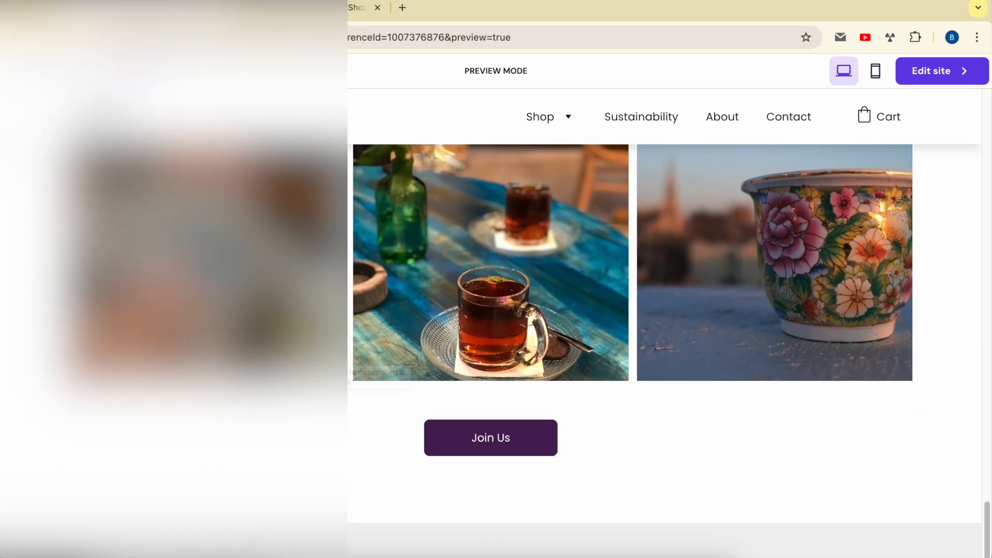
scroll(299, 335, down, 1)
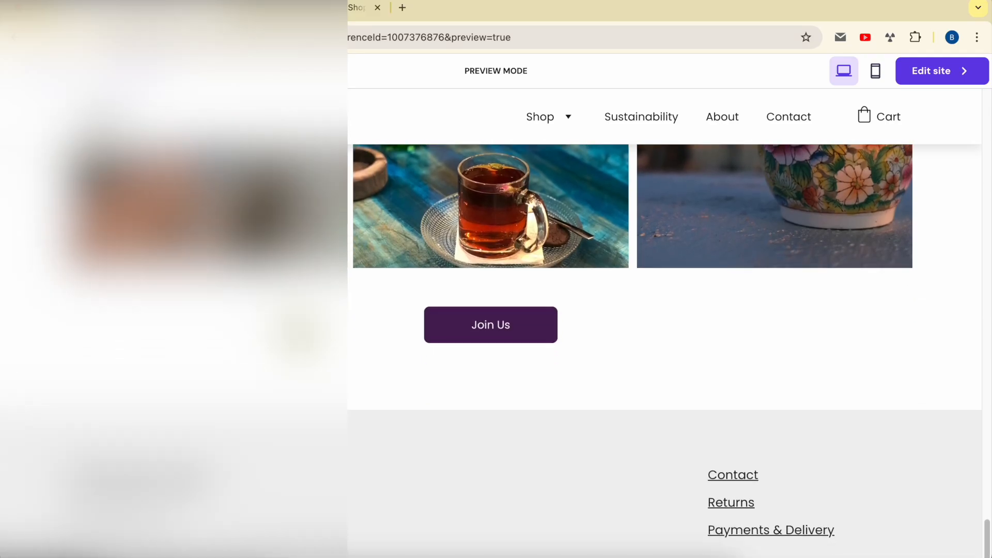
scroll(290, 328, up, 20)
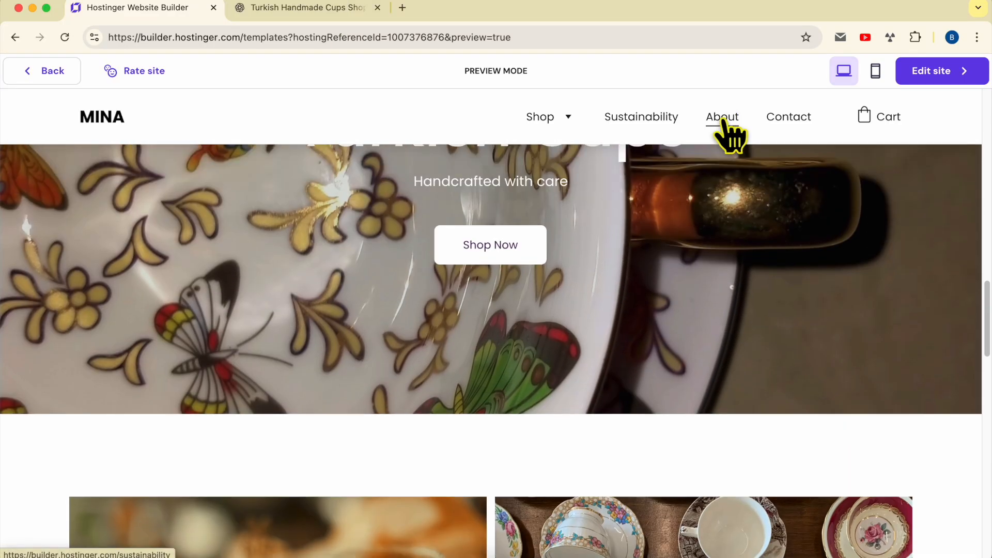
Open the About page in the preview and review it down to the footer.
click(723, 117)
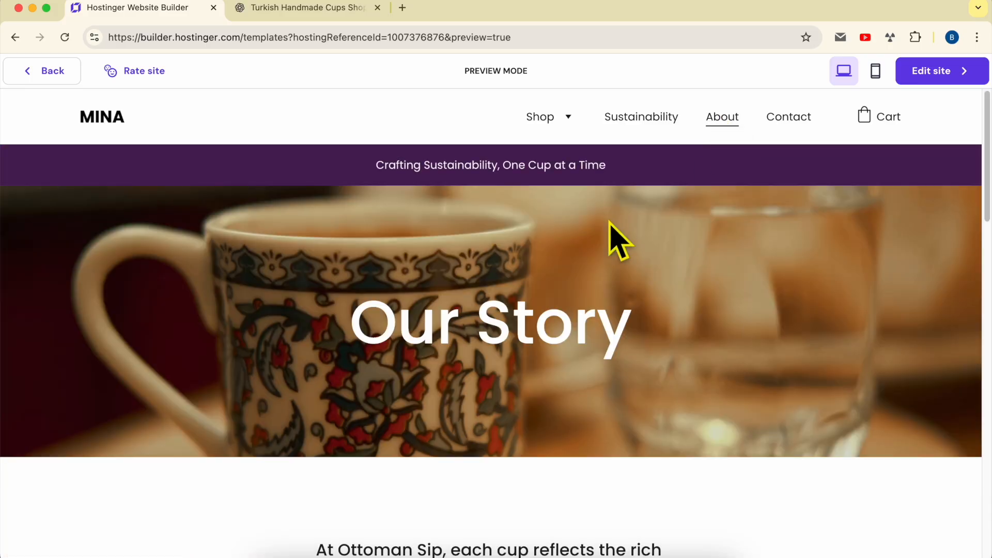
scroll(617, 240, down, 12)
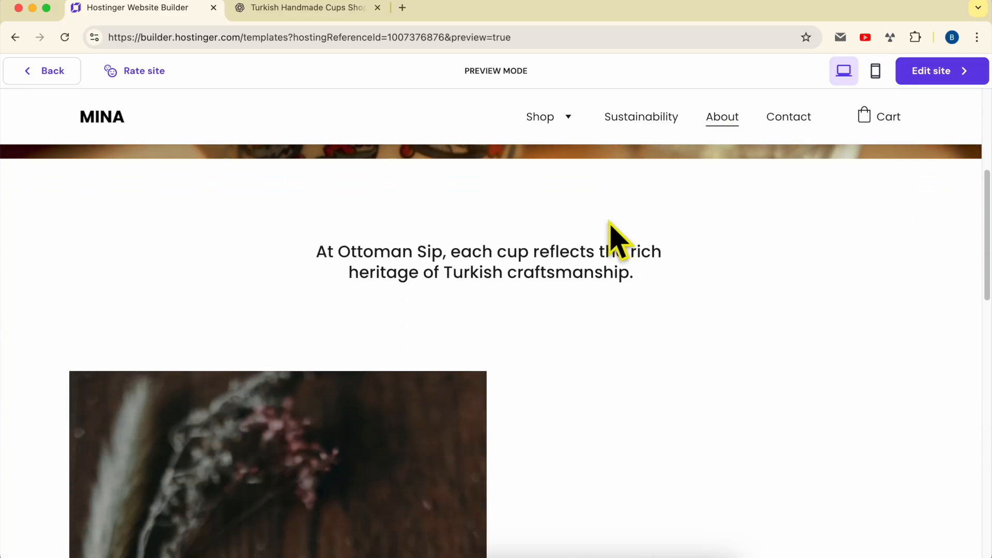
scroll(609, 239, down, 4)
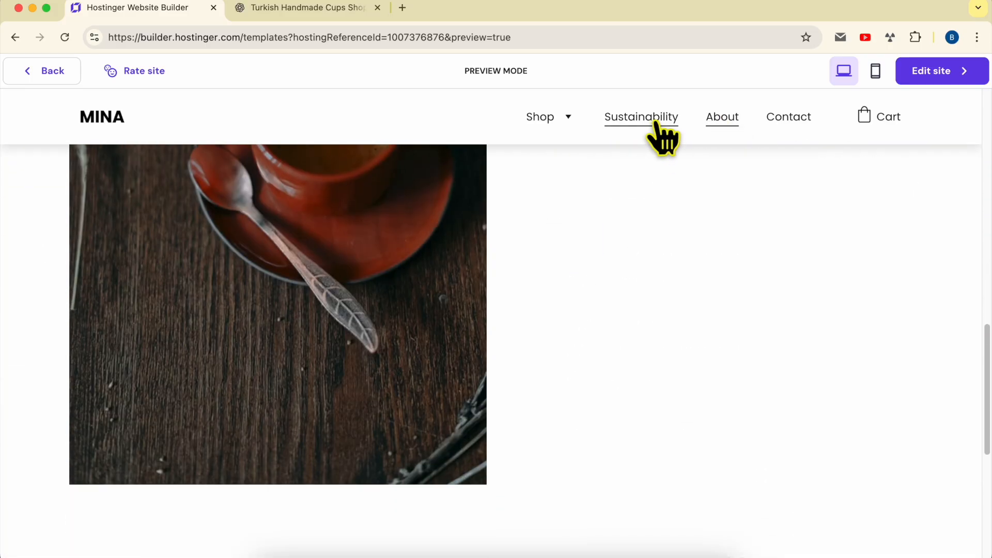
scroll(660, 137, down, 8)
scroll(655, 123, down, 5)
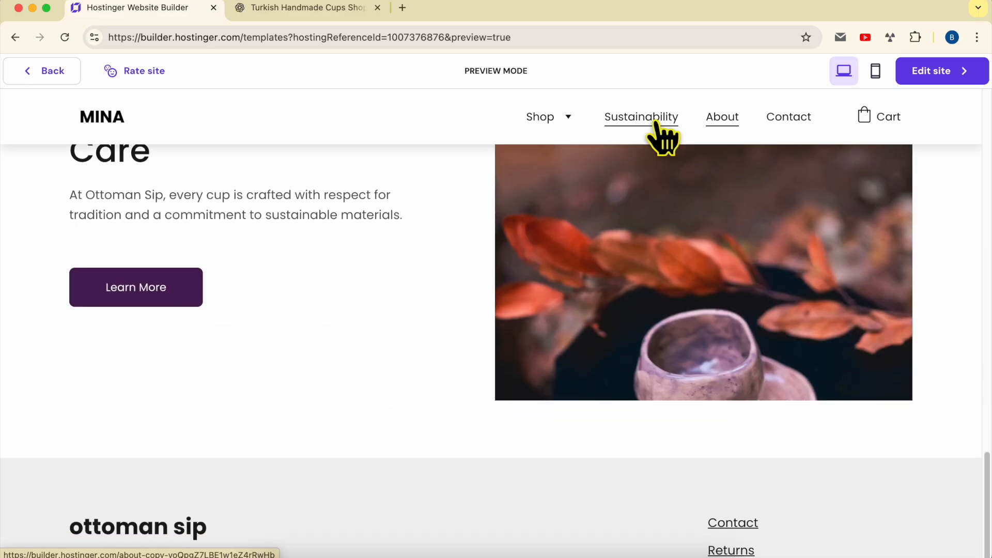
Open the Sustainability page in the preview and review its content down to the footer.
click(655, 123)
scroll(625, 231, down, 8)
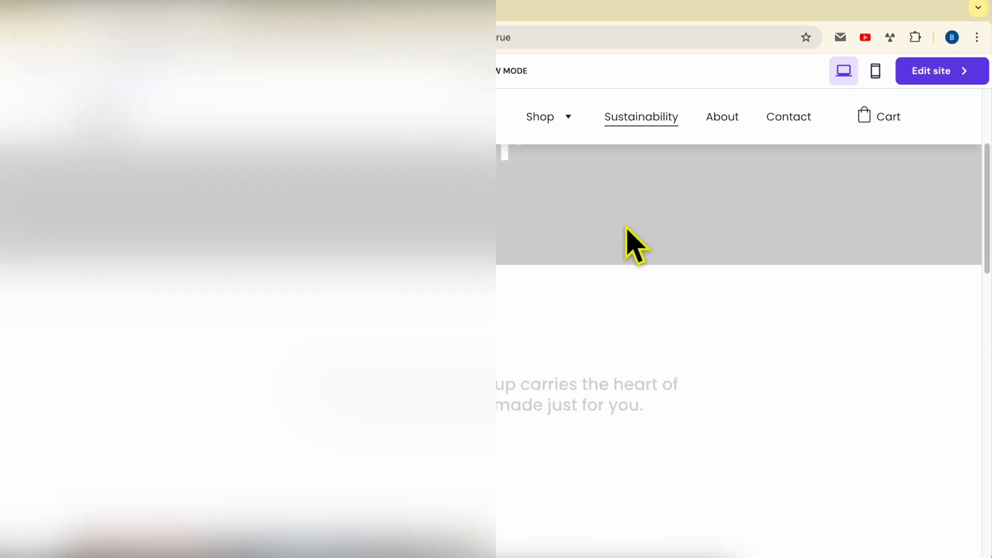
scroll(626, 228, down, 6)
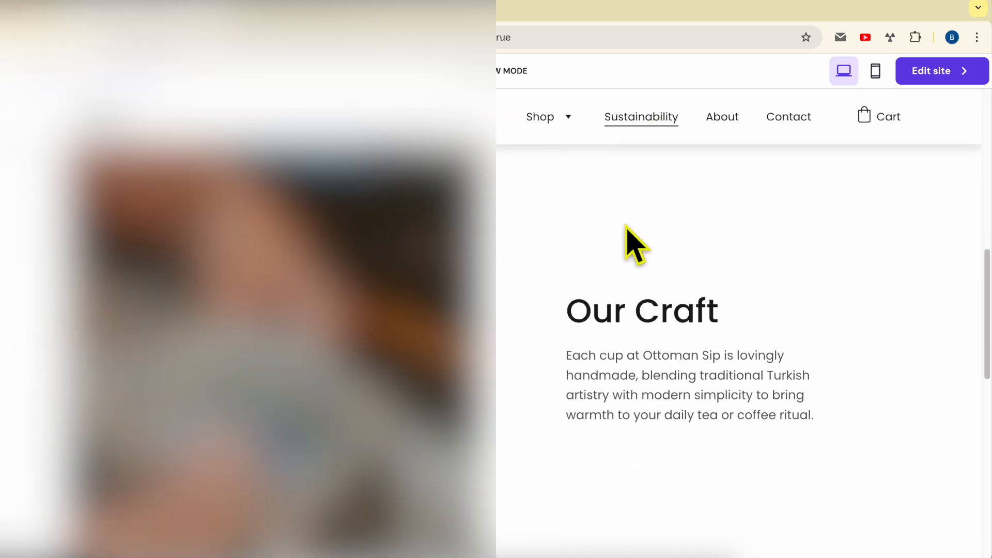
scroll(626, 230, down, 8)
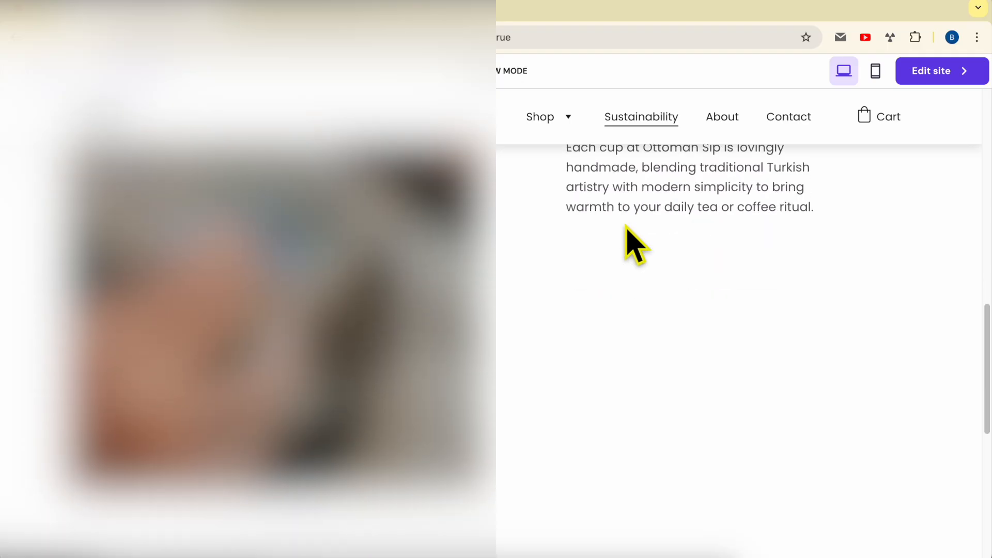
scroll(627, 235, down, 5)
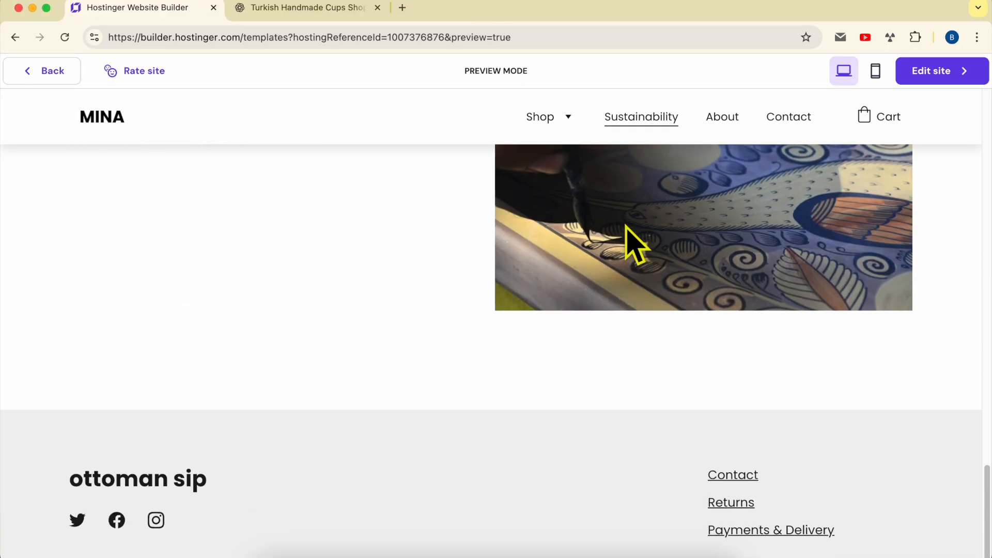
Open the Contact page in the preview, look through it and return to its heading.
click(811, 127)
scroll(742, 304, down, 4)
scroll(742, 303, down, 5)
scroll(742, 304, up, 10)
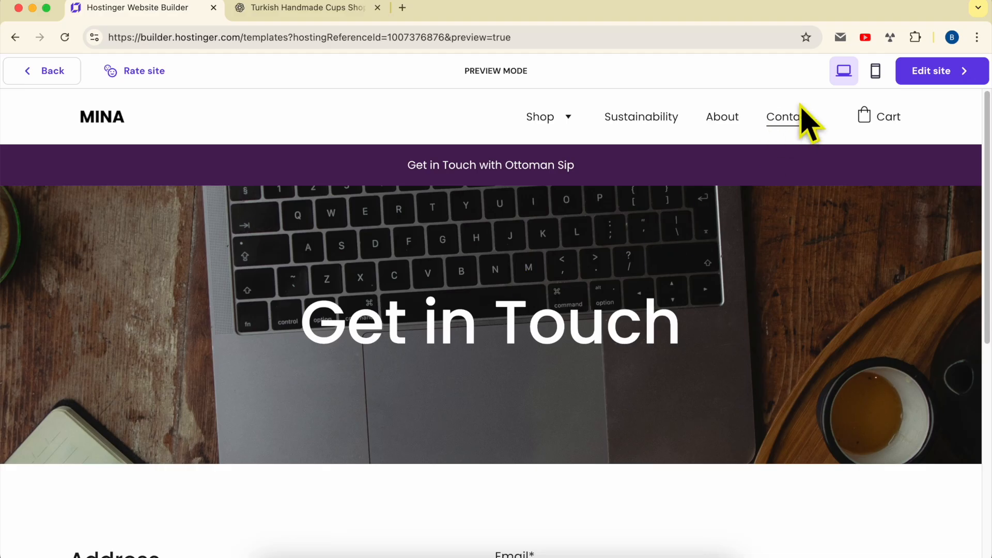
Compare the mobile and desktop previews of the Contact page and open the site for editing from the mobile view.
click(875, 73)
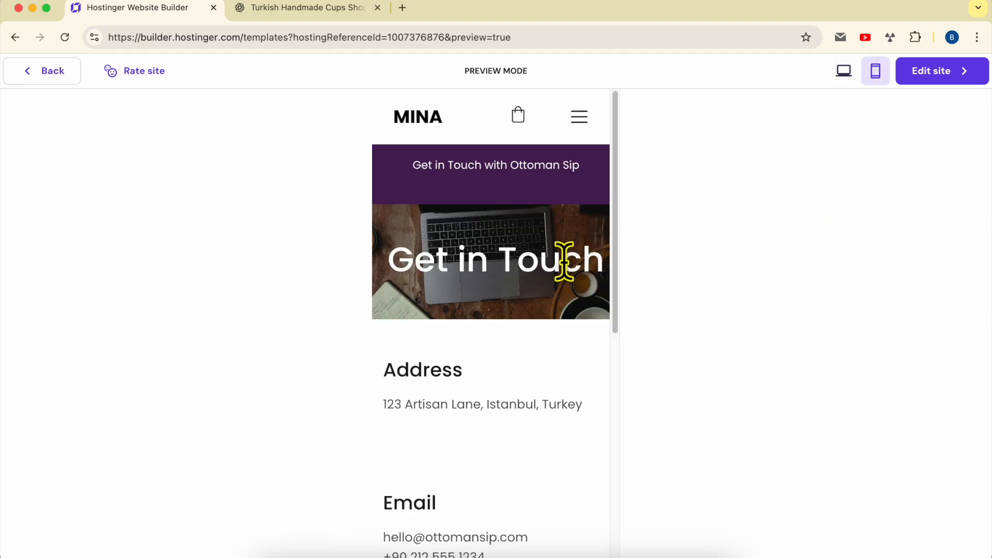
click(844, 73)
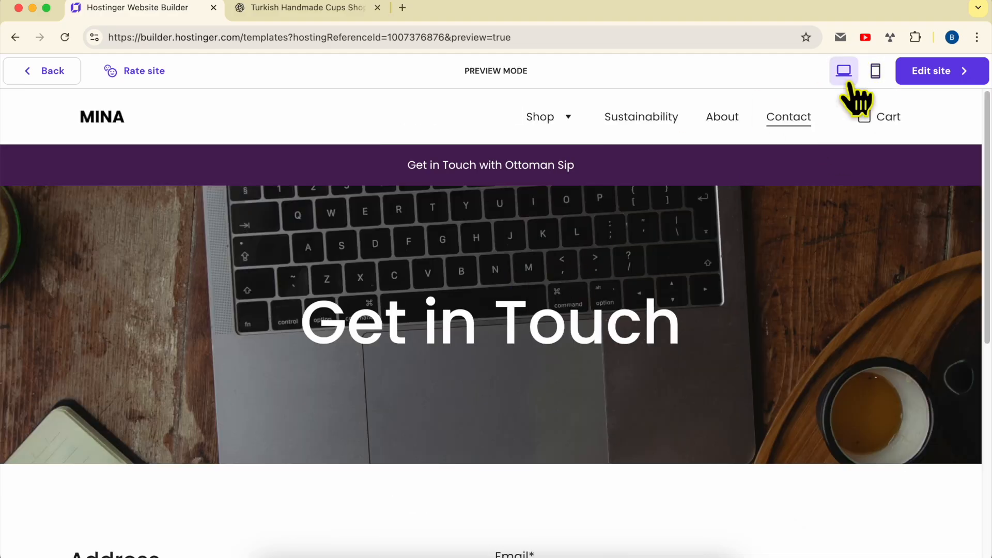
click(875, 73)
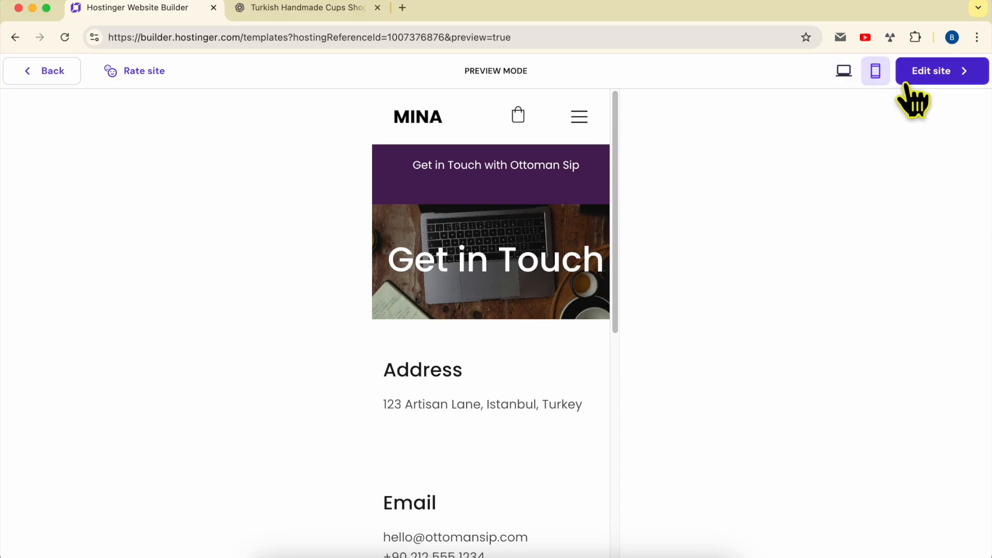
click(930, 73)
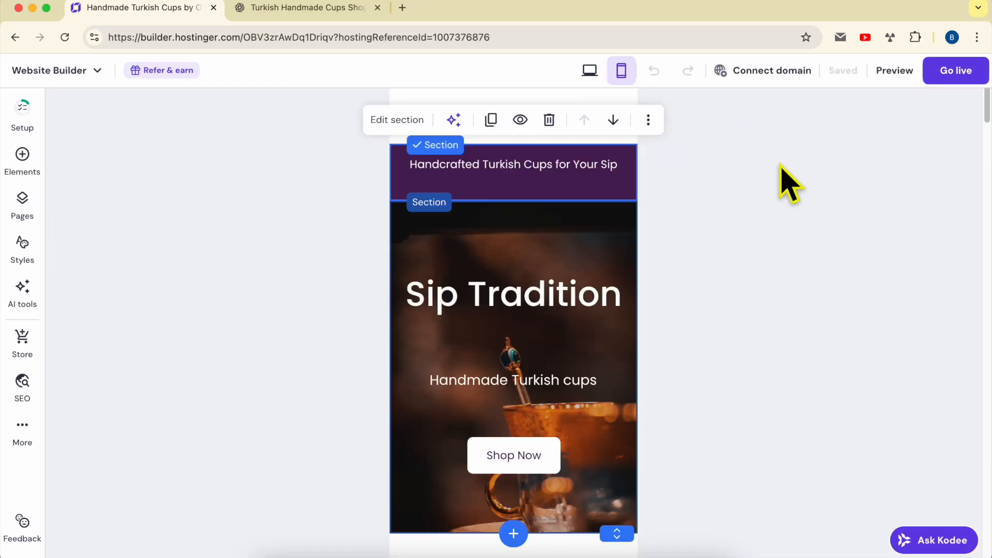
Compare the desktop and mobile layouts of the home page in the editor, ending on the desktop layout.
click(589, 72)
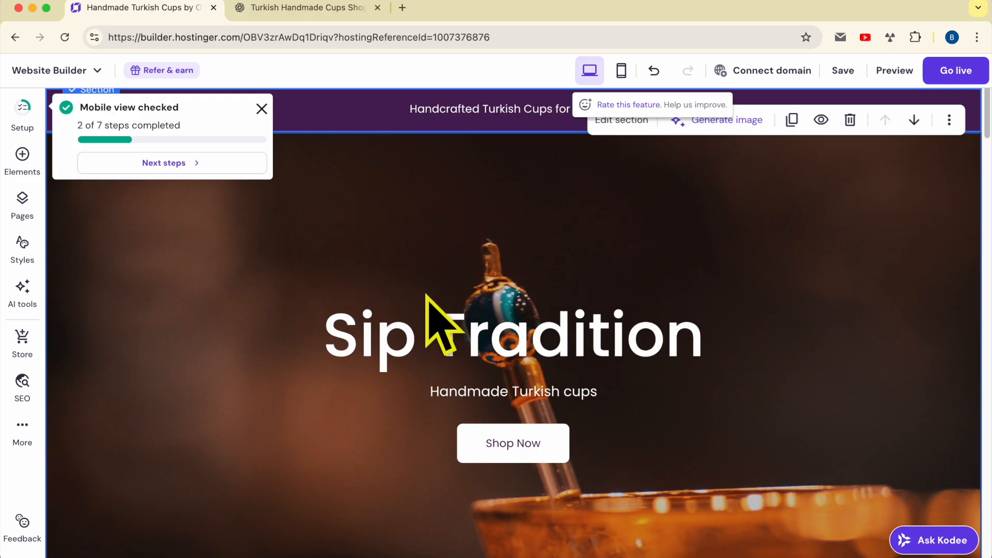
click(621, 70)
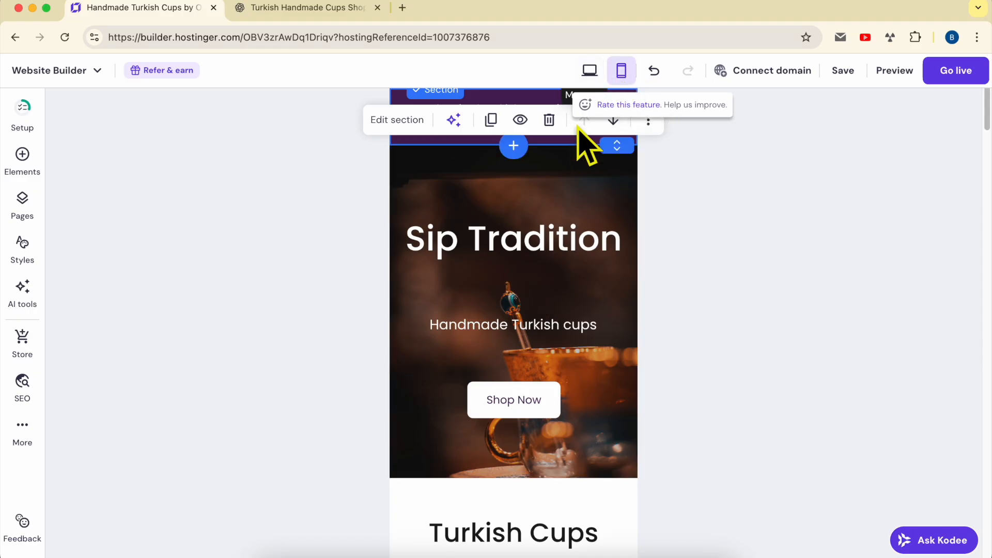
click(589, 70)
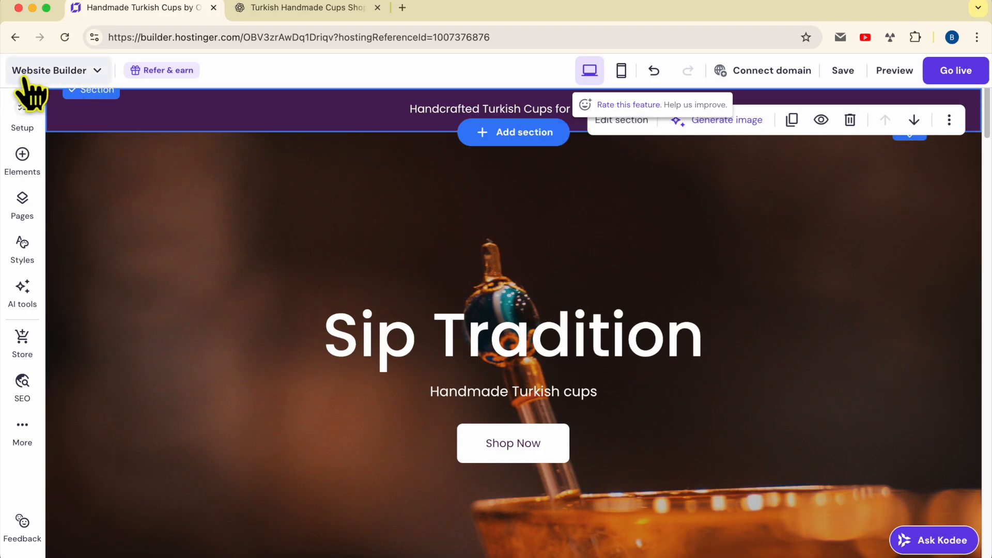
click(94, 73)
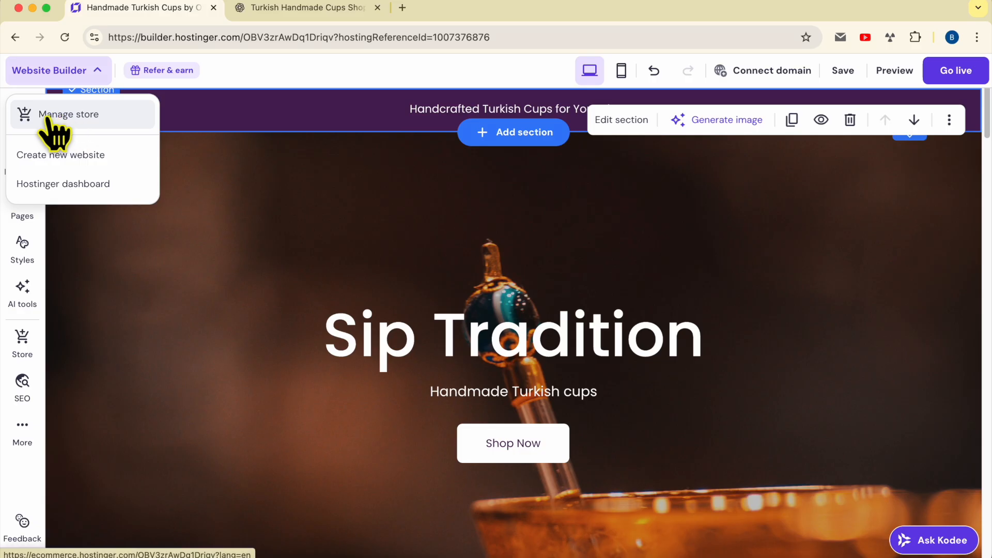
click(522, 263)
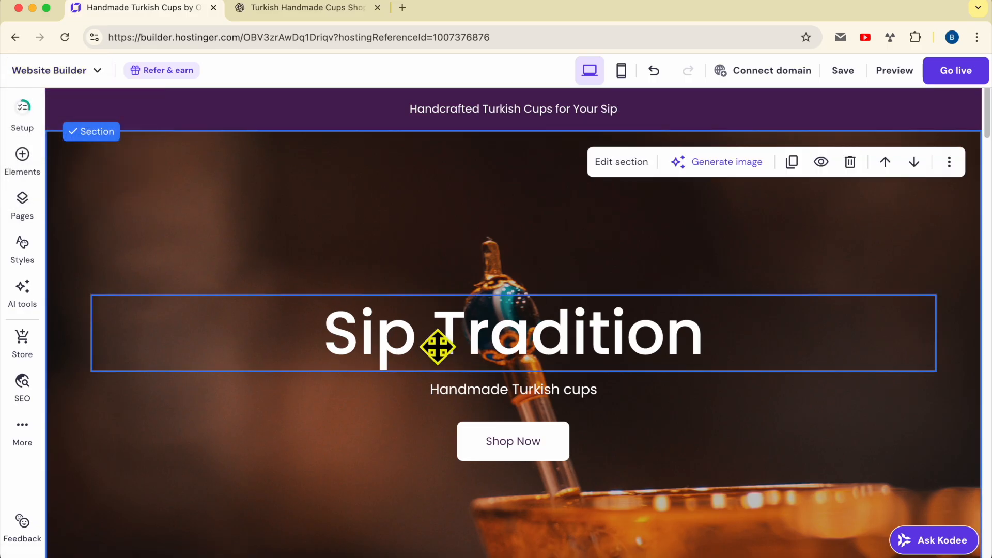
click(98, 82)
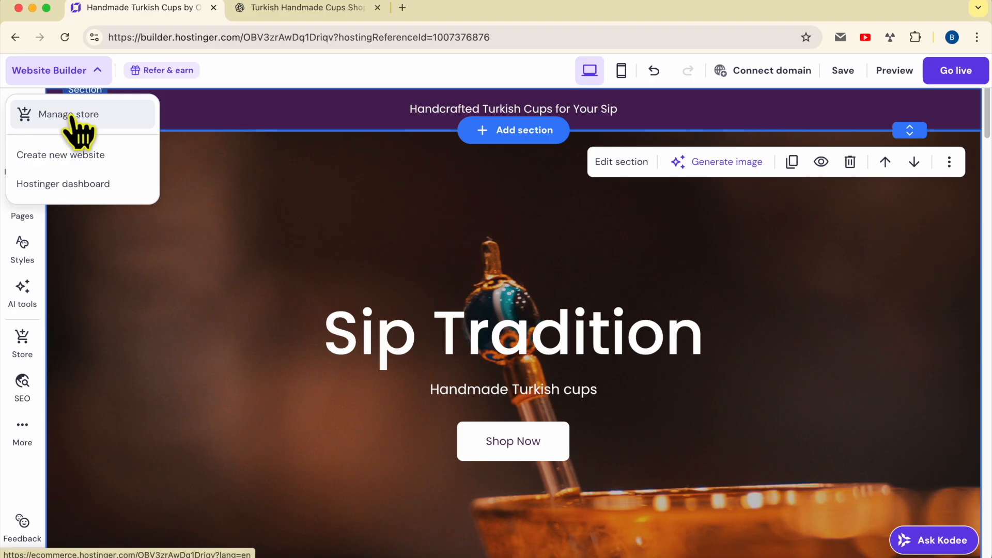
click(380, 243)
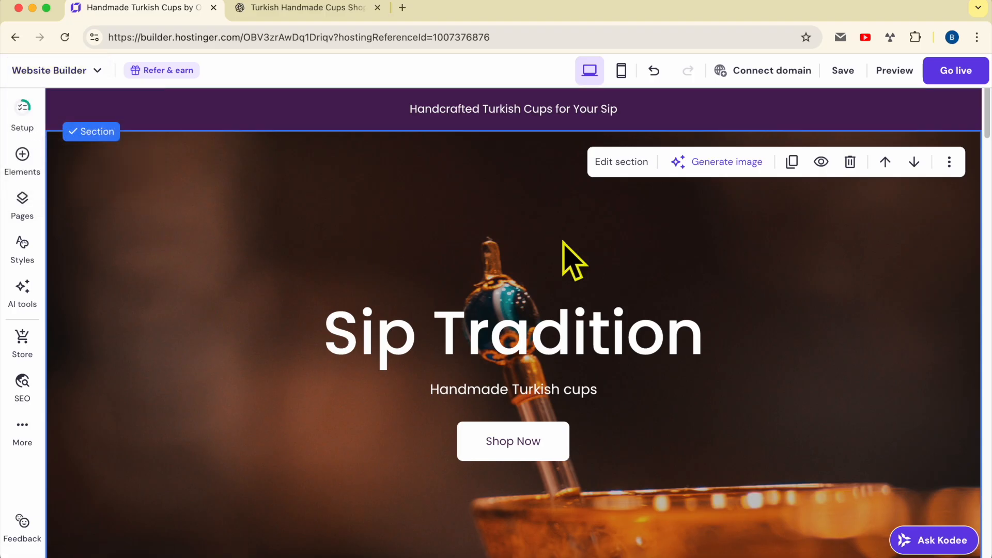
Review the home page in the editor down to the footer and return to its header.
scroll(568, 279, down, 15)
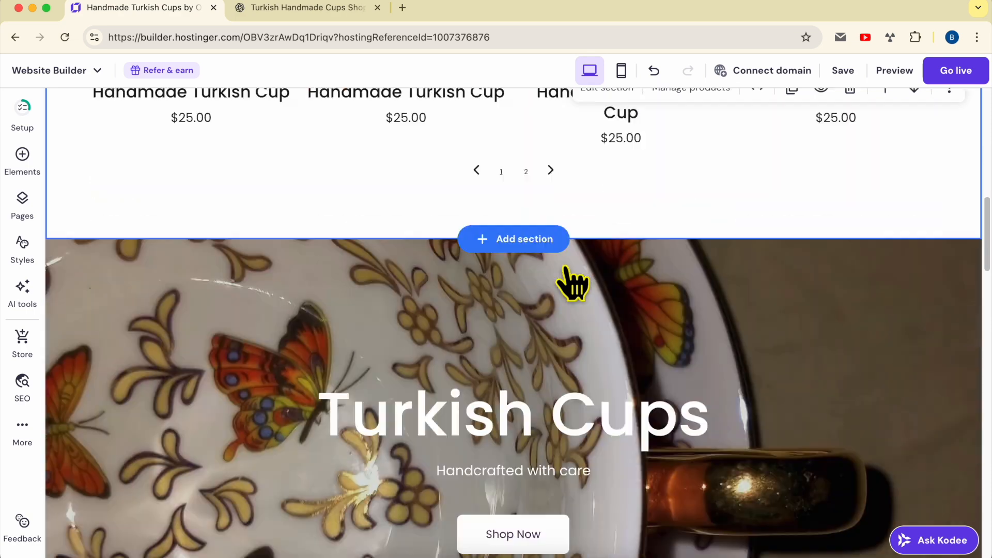
scroll(566, 269, down, 15)
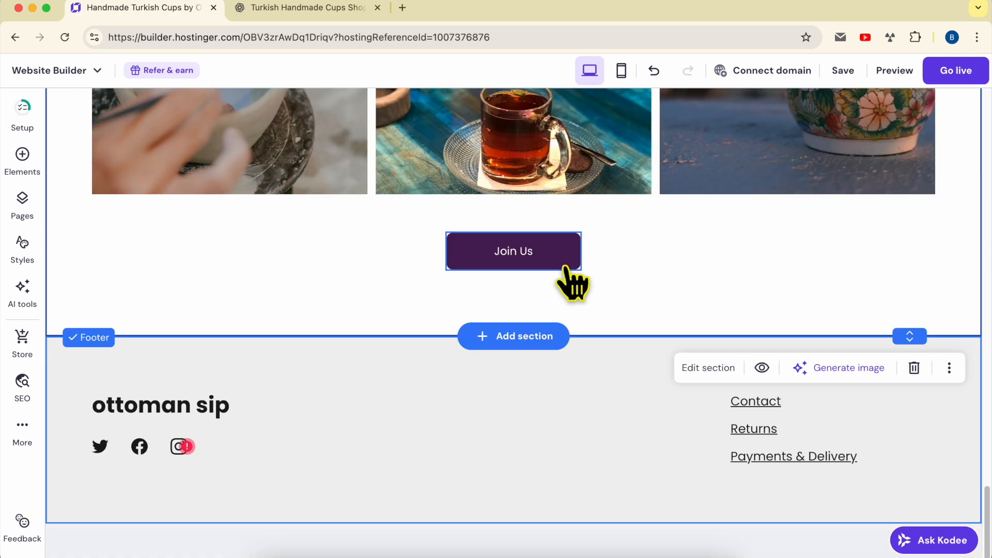
scroll(659, 299, up, 20)
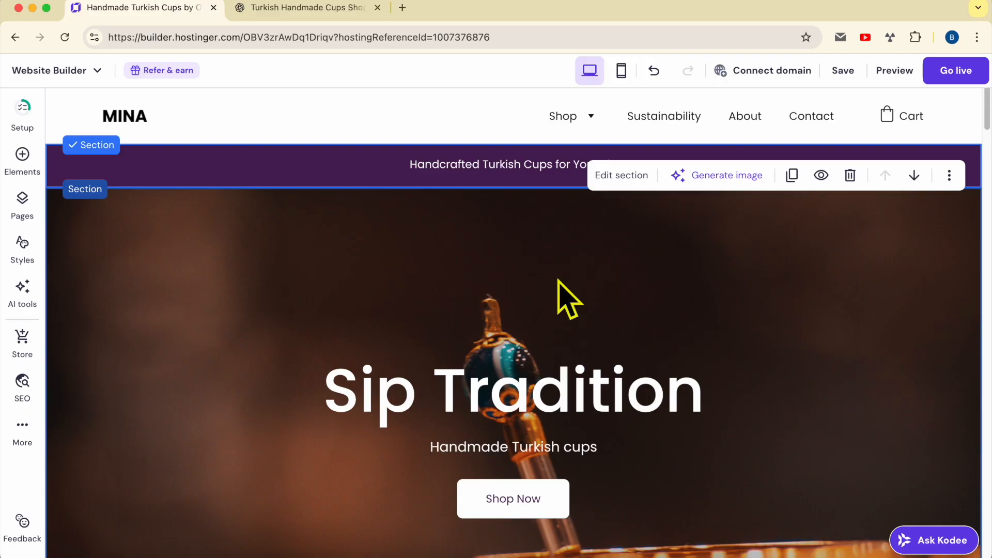
Publish the website on its temporary domain and open the live site.
click(956, 73)
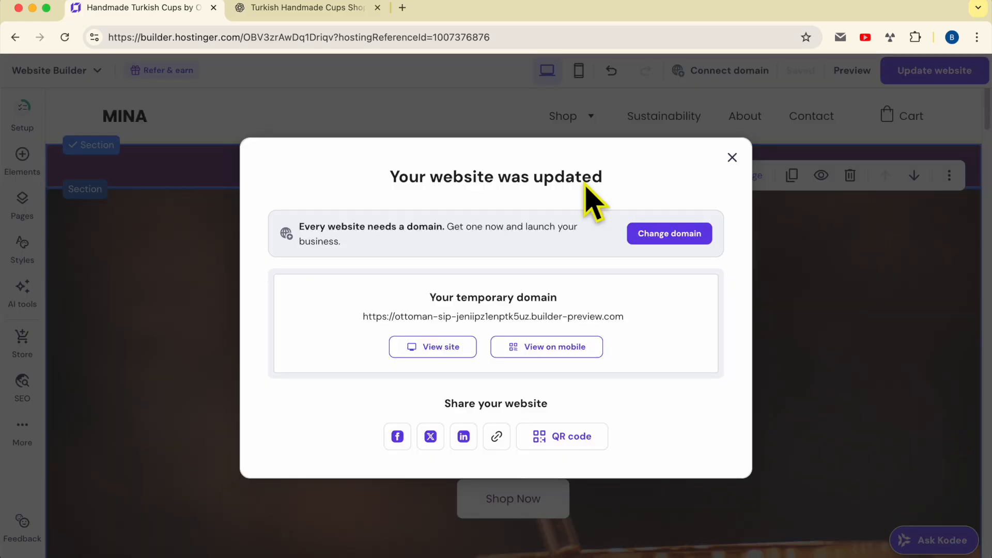
triple_click(455, 179)
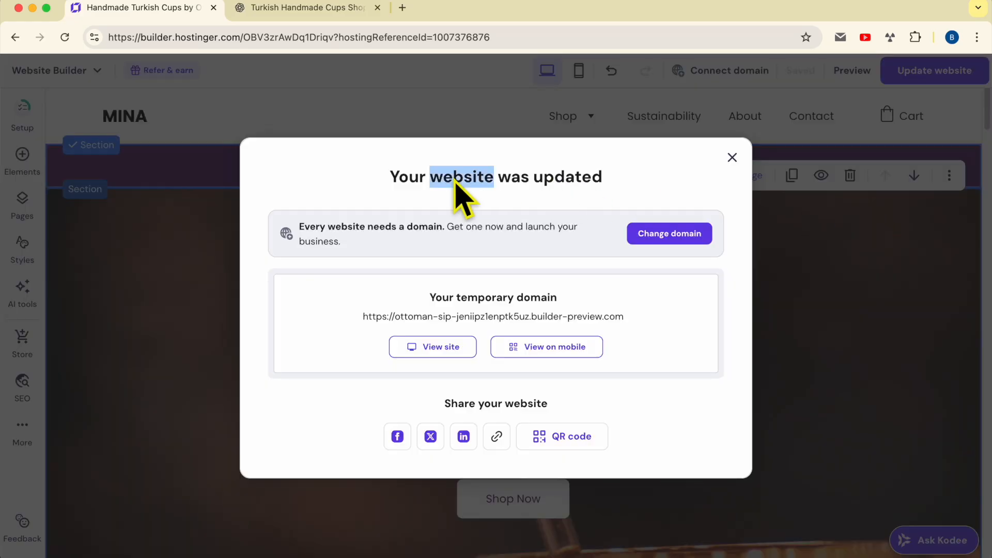
click(433, 347)
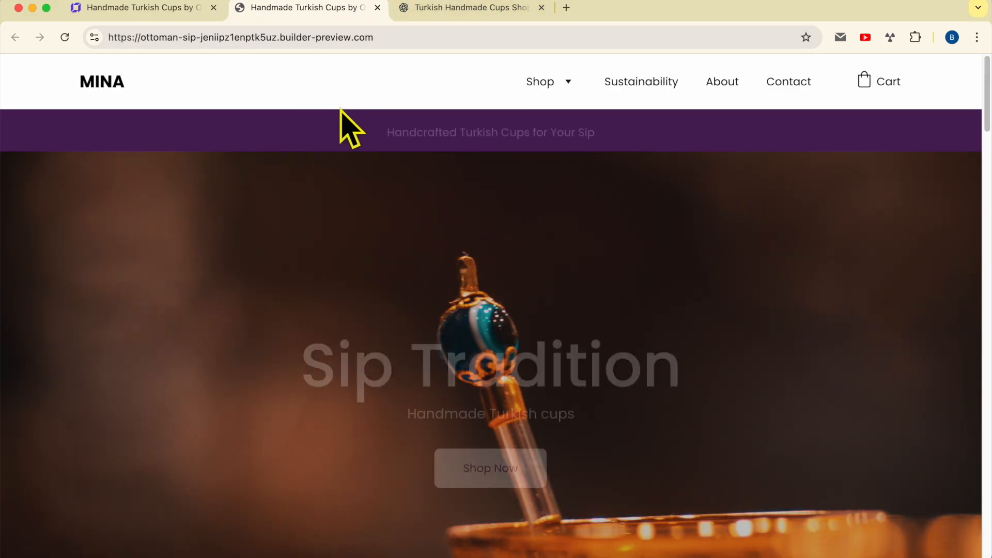
Look through the live home page past its product section and check the site's temporary web address.
scroll(586, 179, down, 10)
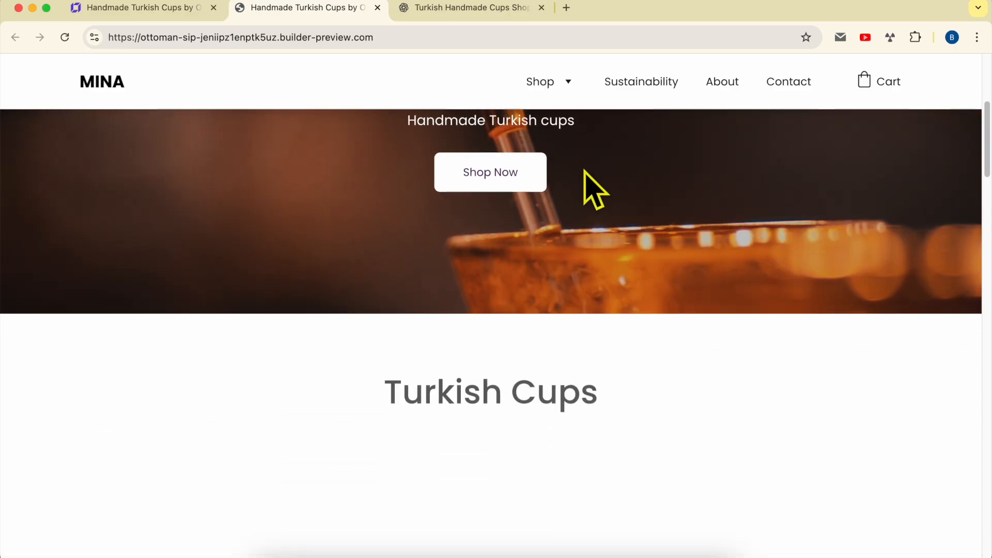
scroll(589, 181, down, 8)
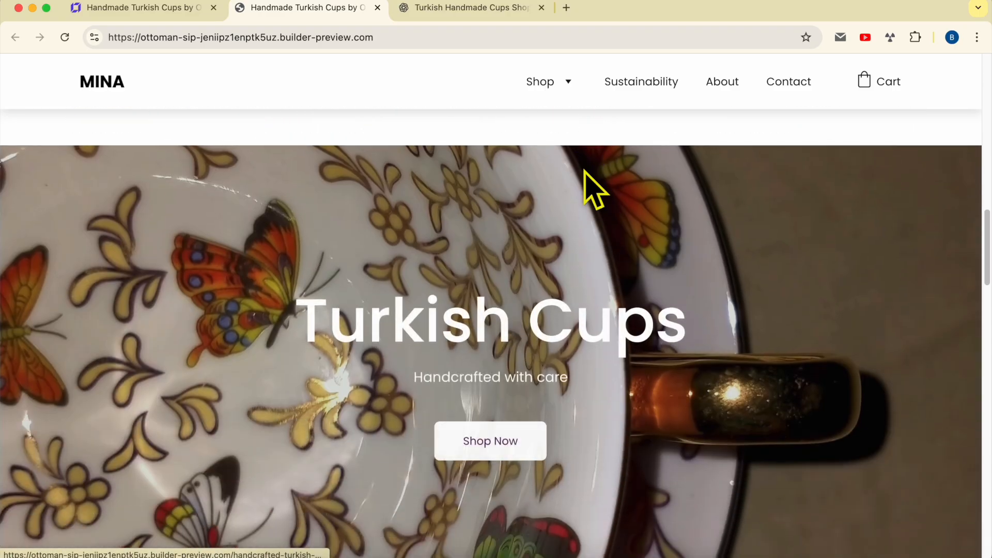
scroll(588, 181, up, 20)
drag(374, 38, 66, 31)
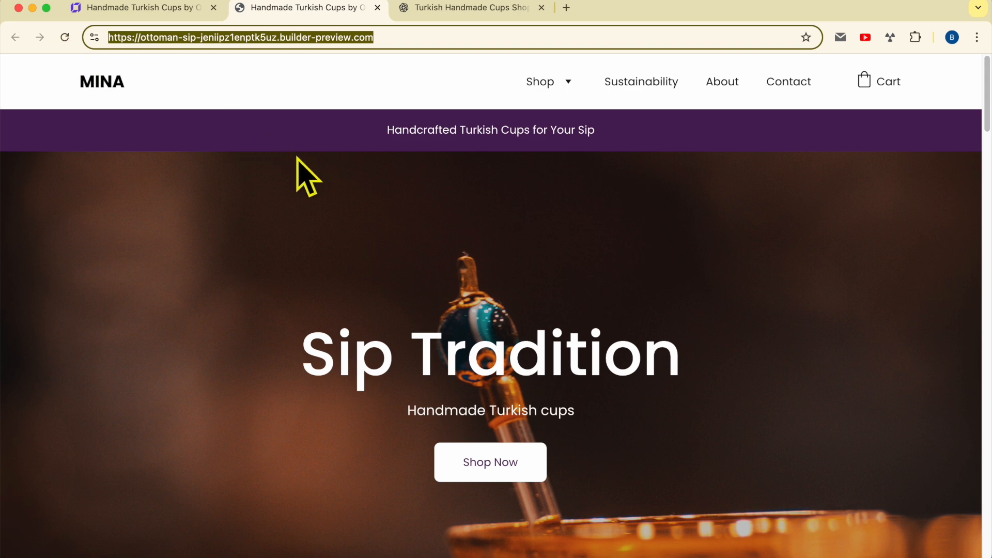
Back in the website editor, connect the already owned domain benstestsite.com to the site and return to editing.
click(177, 16)
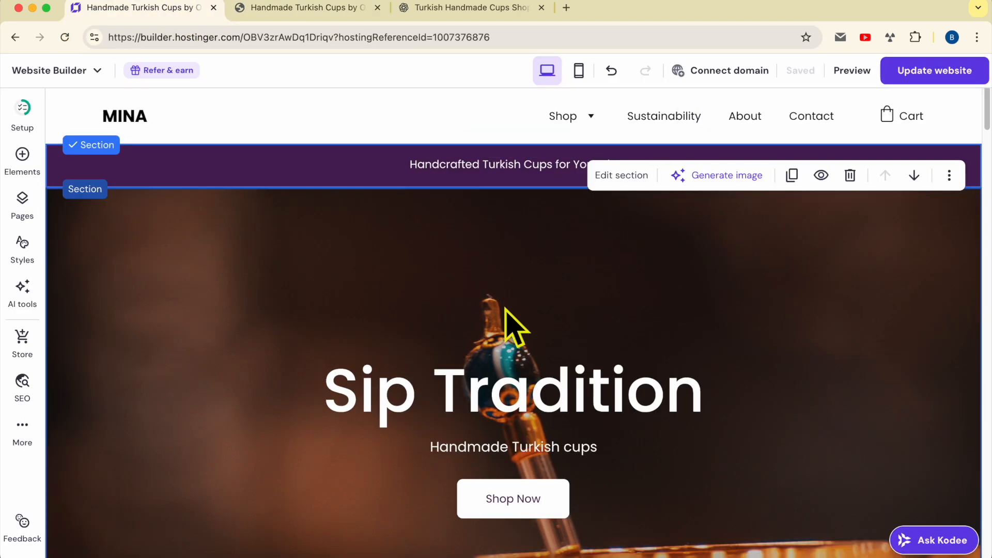
mouse_move(715, 77)
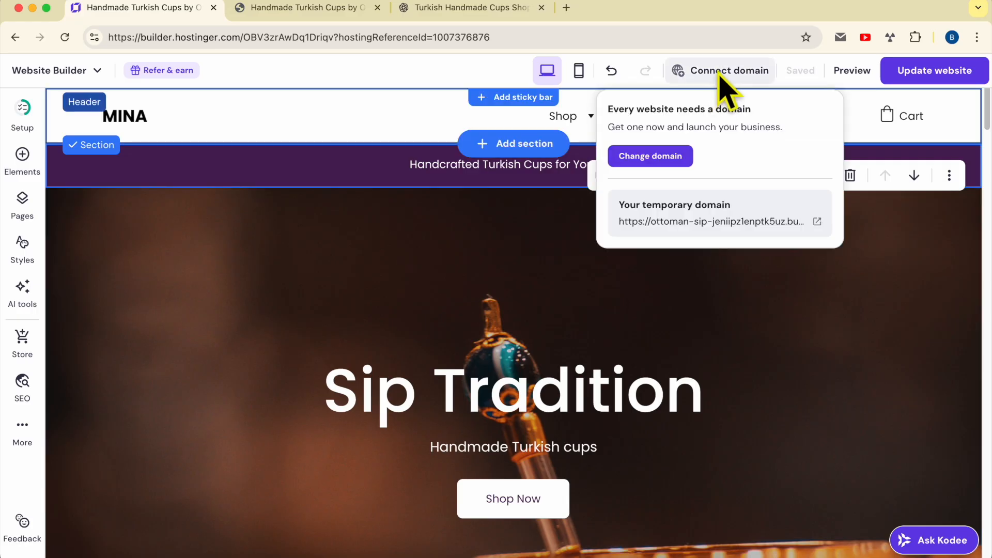
click(664, 160)
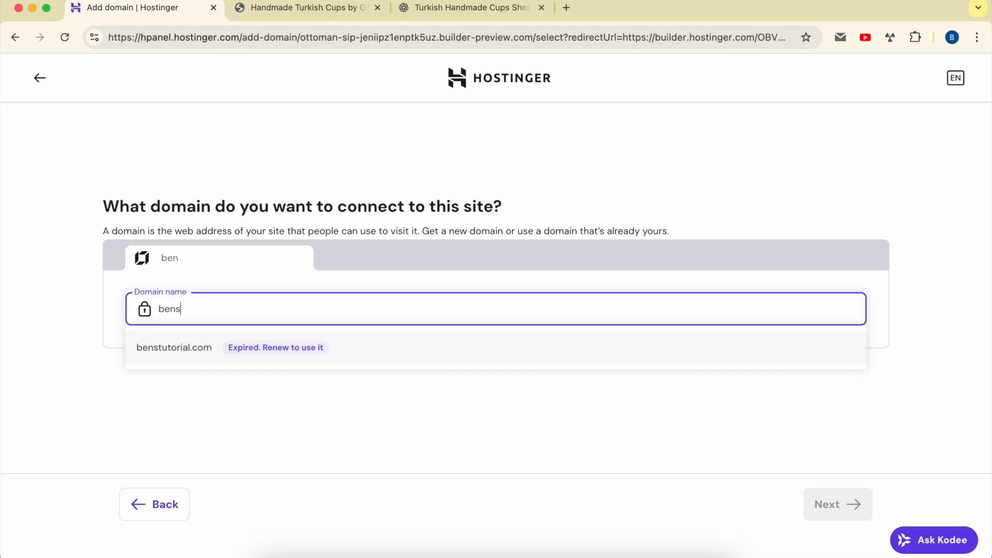
text(site.com)
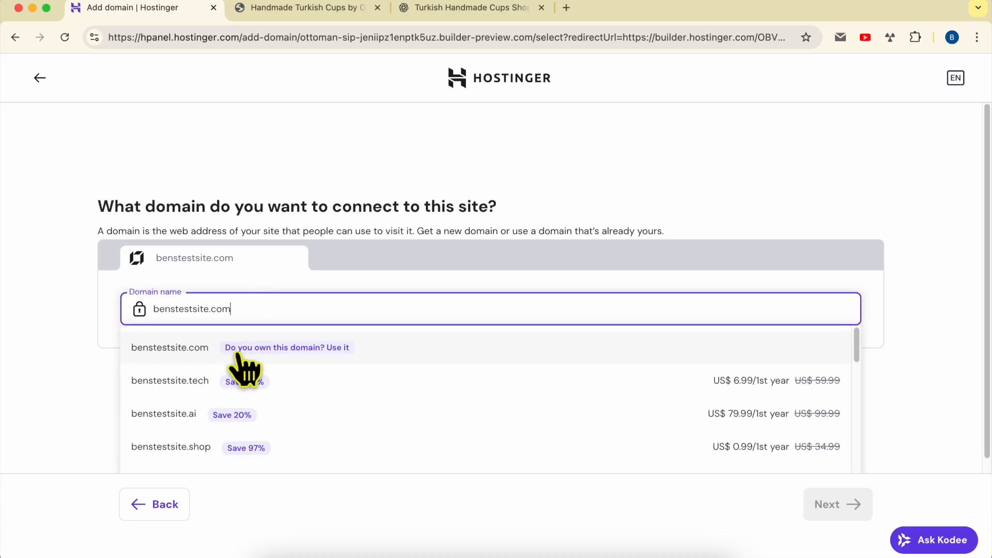
click(299, 350)
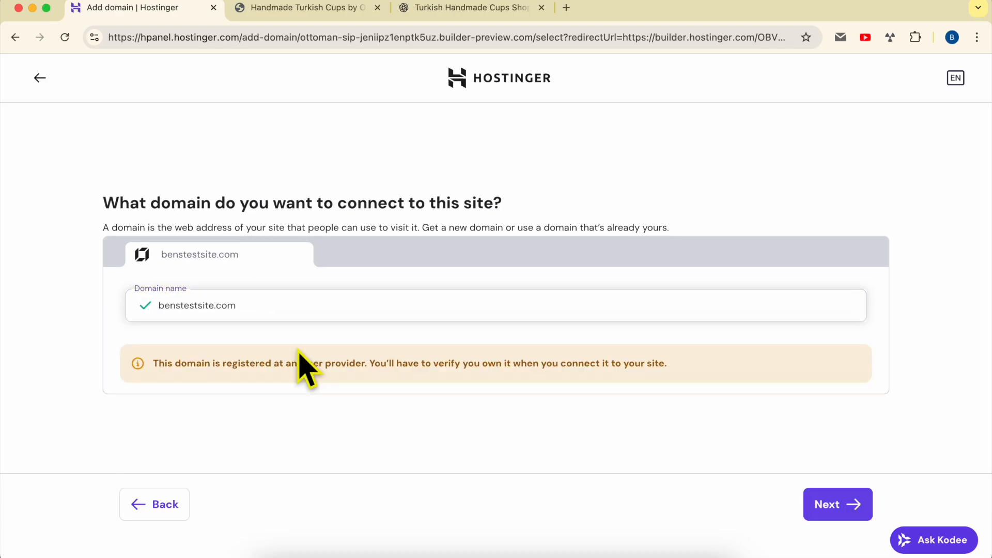
click(841, 511)
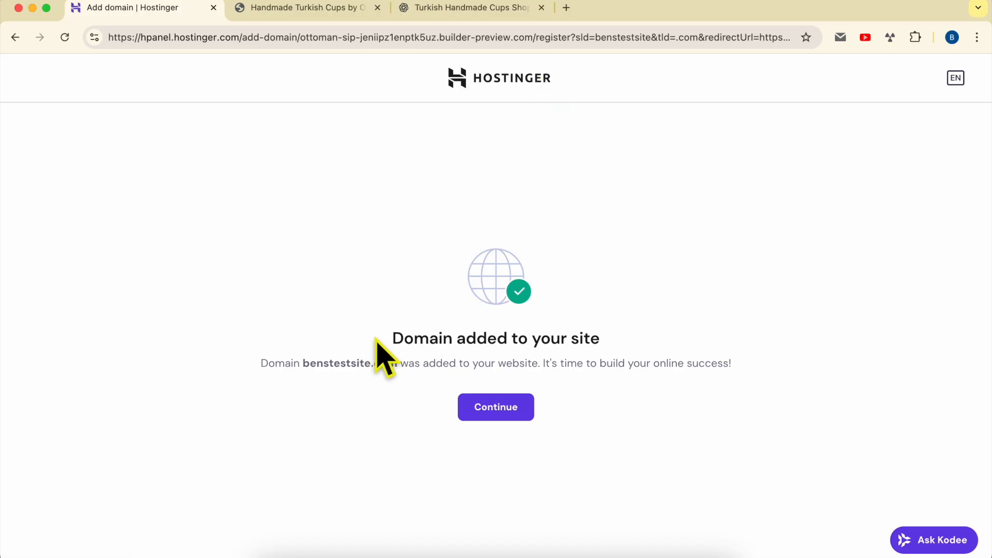
drag(376, 340, 639, 331)
click(652, 330)
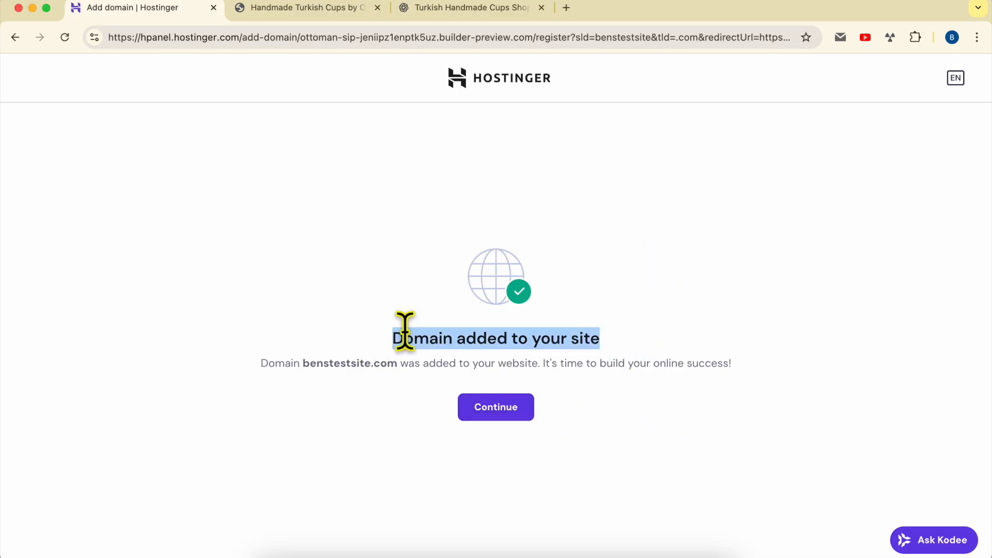
click(579, 427)
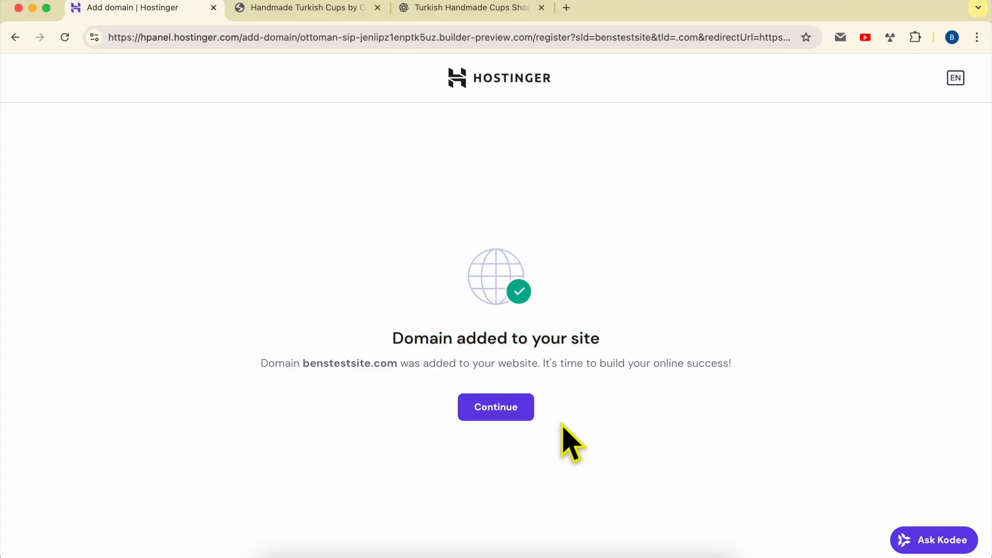
click(509, 413)
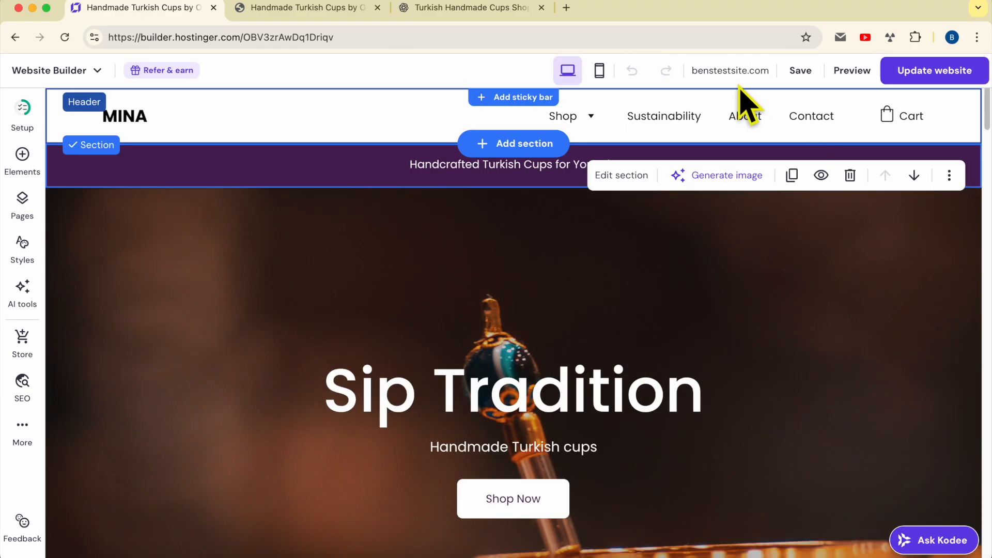
Update the published website on the connected domain, open the live site and check its web address.
mouse_move(738, 79)
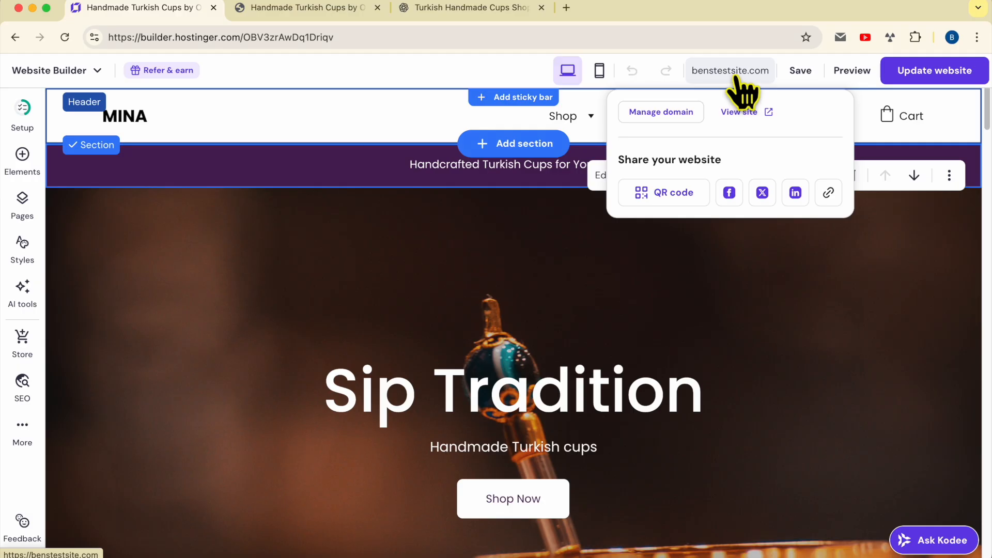
click(919, 72)
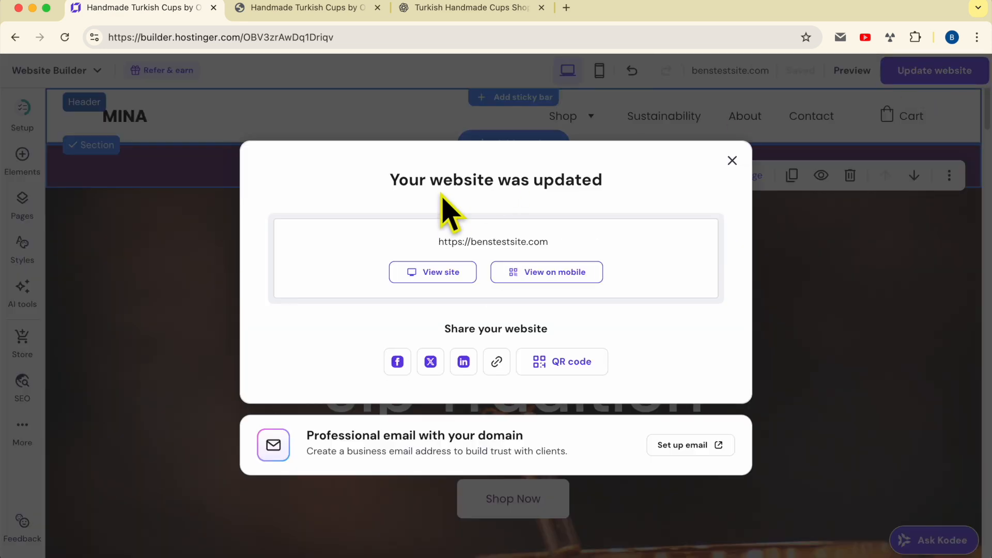
triple_click(443, 190)
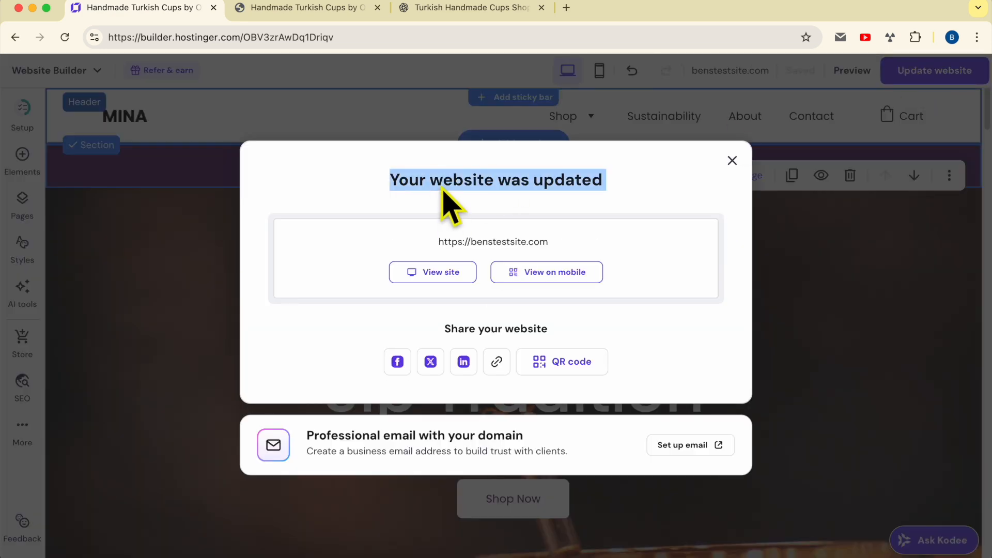
click(445, 272)
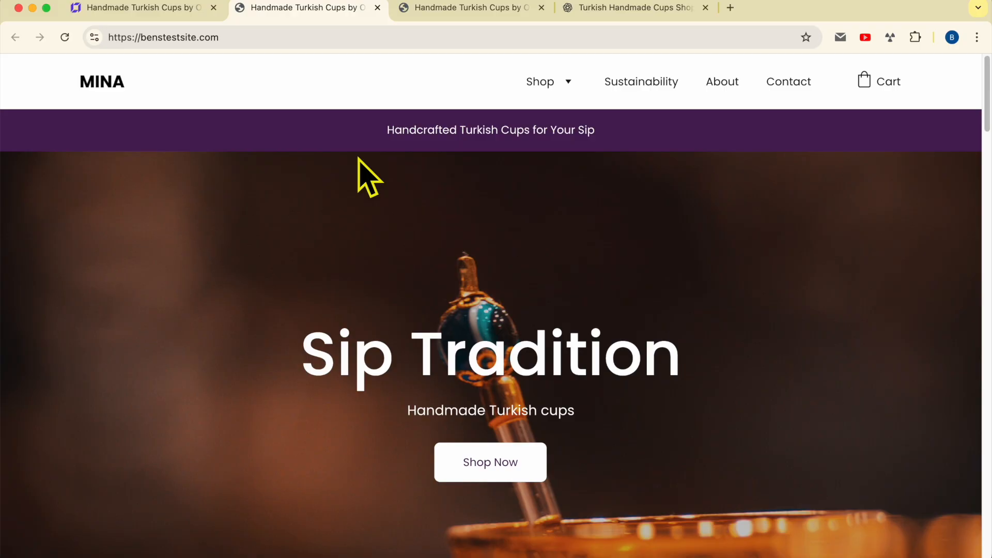
click(255, 35)
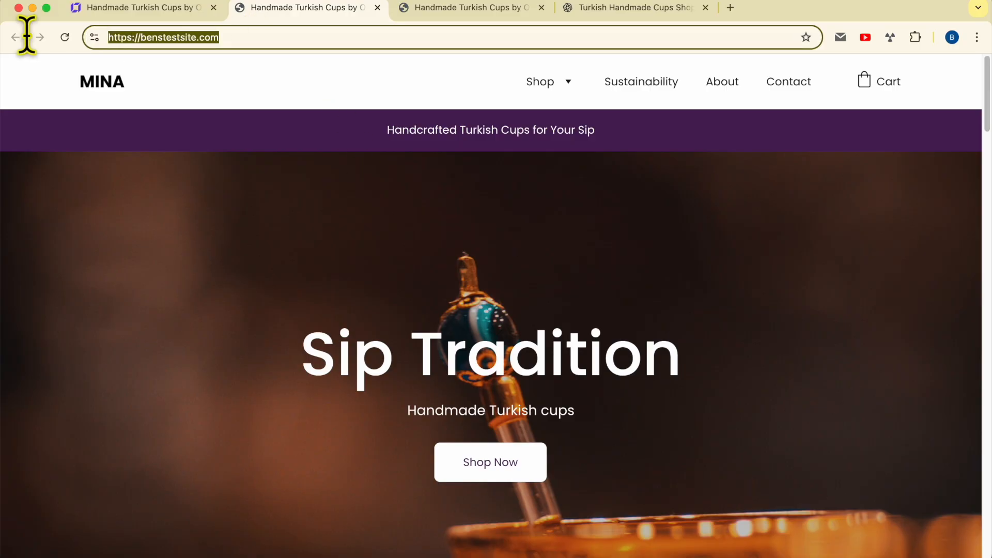
click(338, 290)
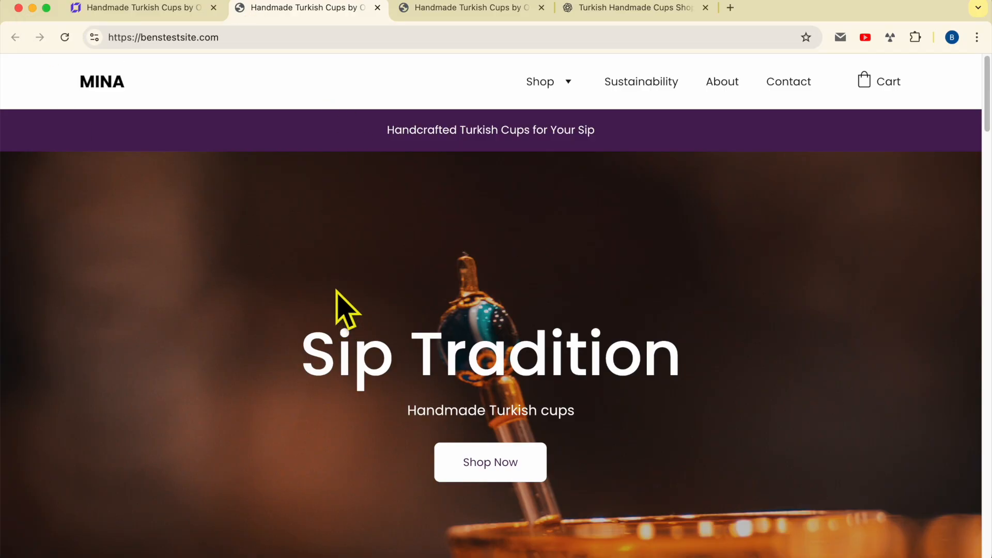